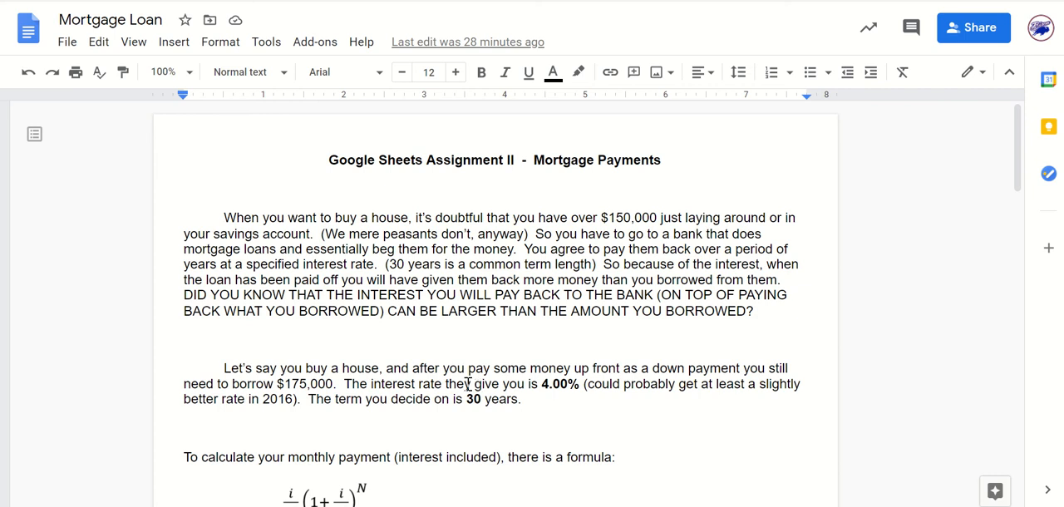
Read the mortgage assignment's introduction, loan terms and monthly payment formula, and highlight the approximate monthly payment.
scroll(482, 368, down, 1)
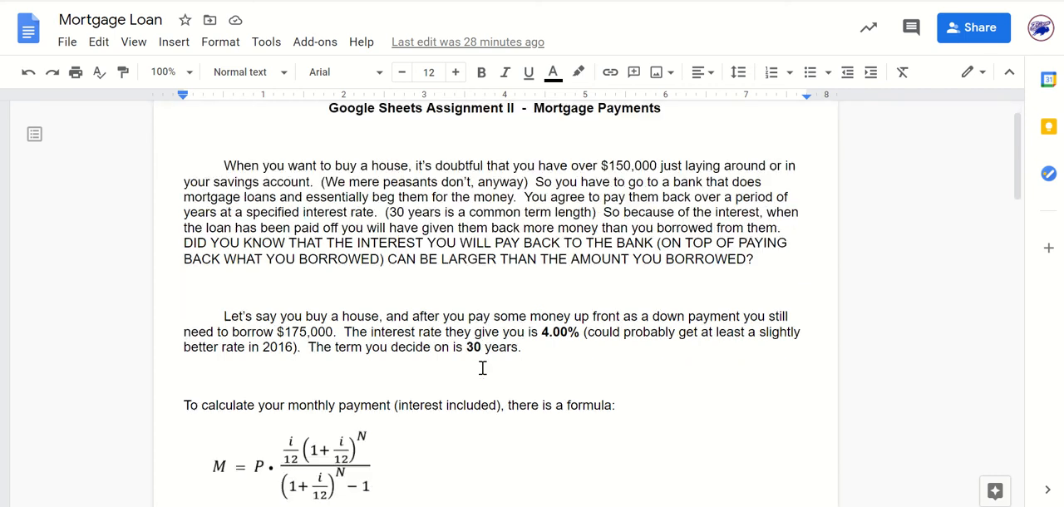
scroll(482, 368, up, 1)
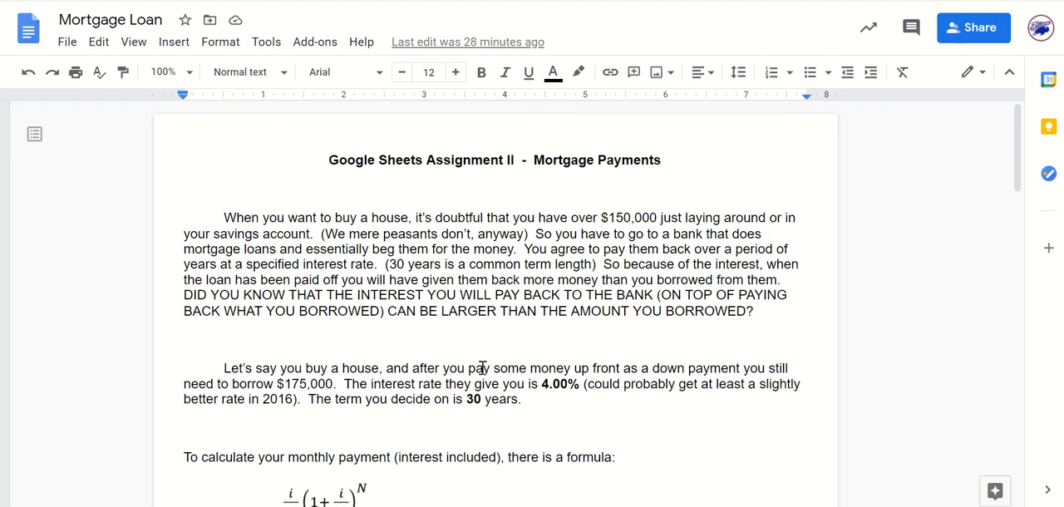
scroll(527, 320, down, 12)
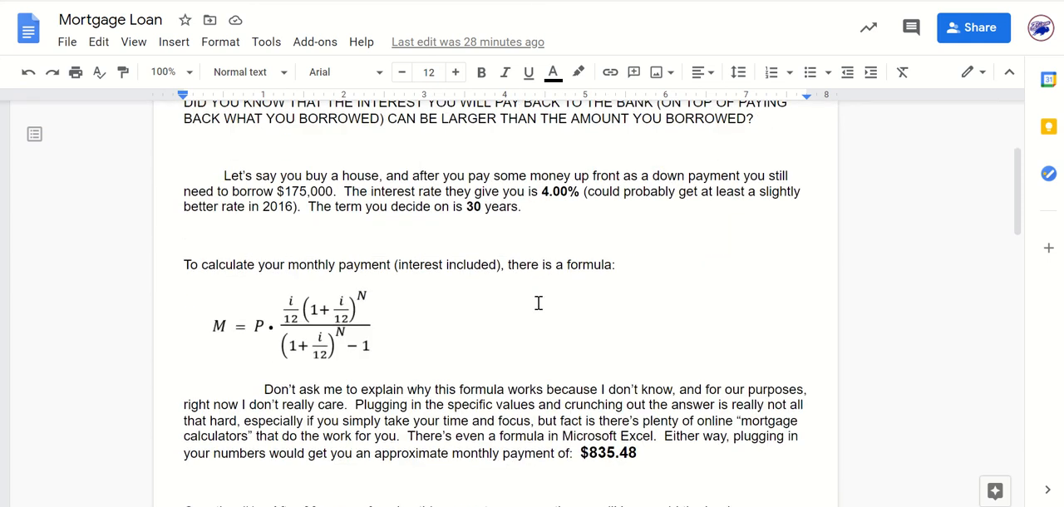
scroll(538, 303, down, 5)
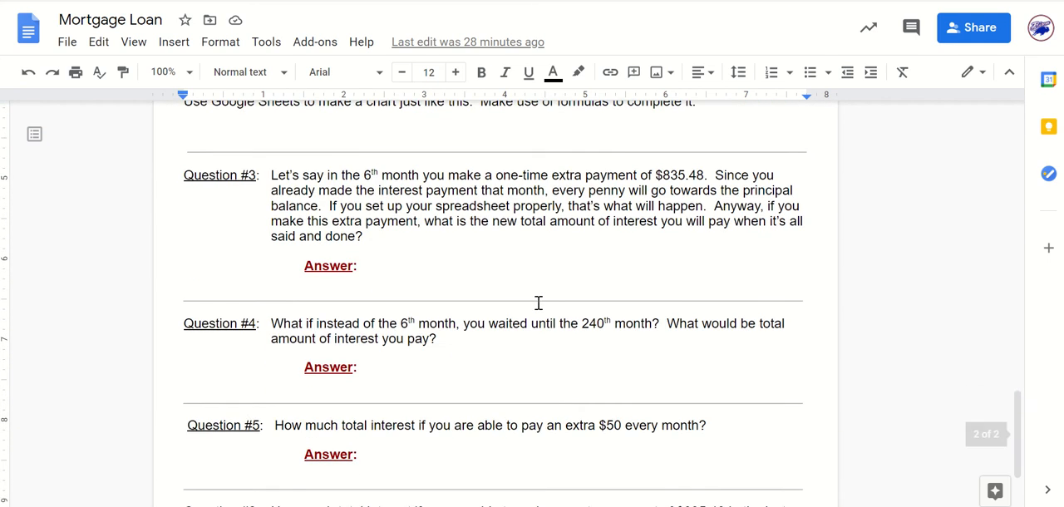
scroll(538, 303, up, 9)
scroll(538, 304, up, 2)
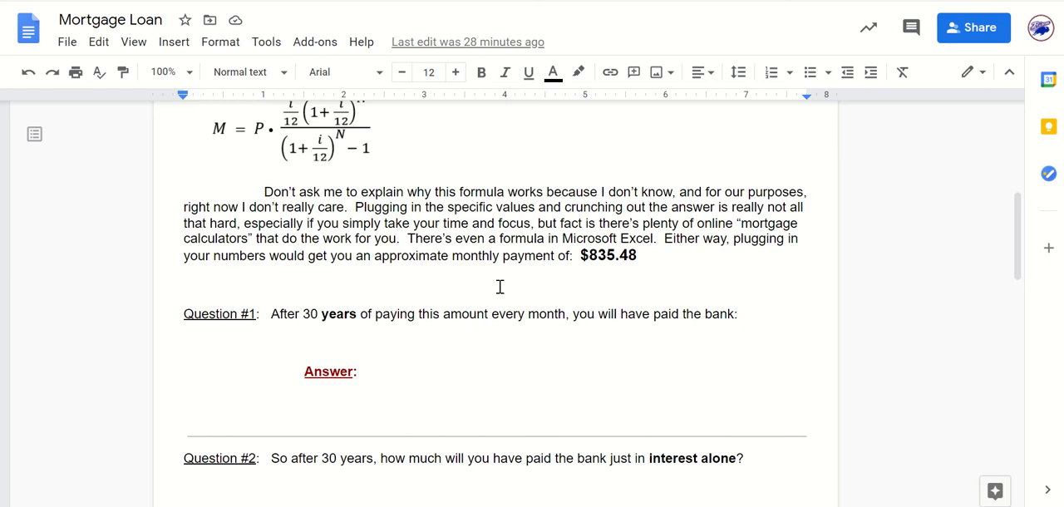
scroll(500, 287, up, 5)
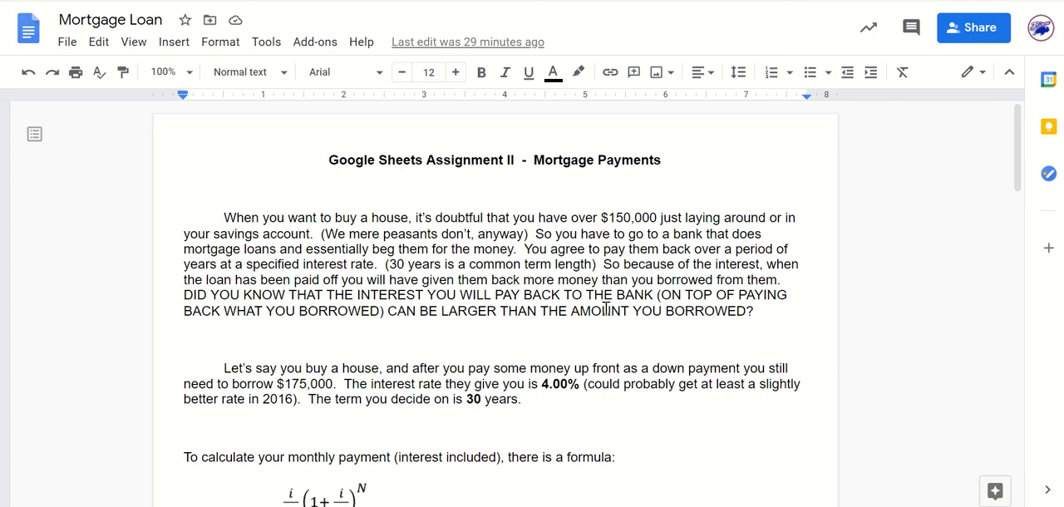
scroll(646, 301, down, 2)
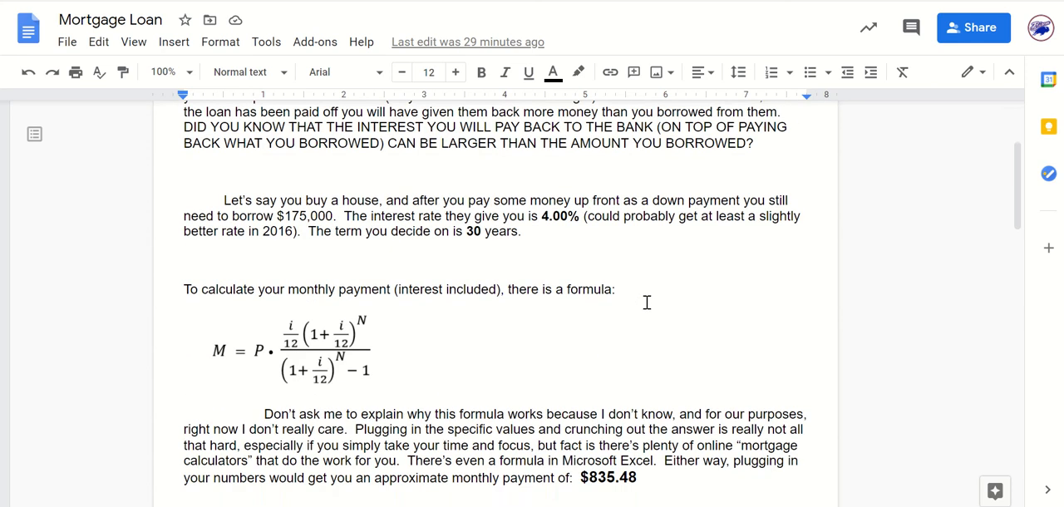
scroll(646, 302, up, 1)
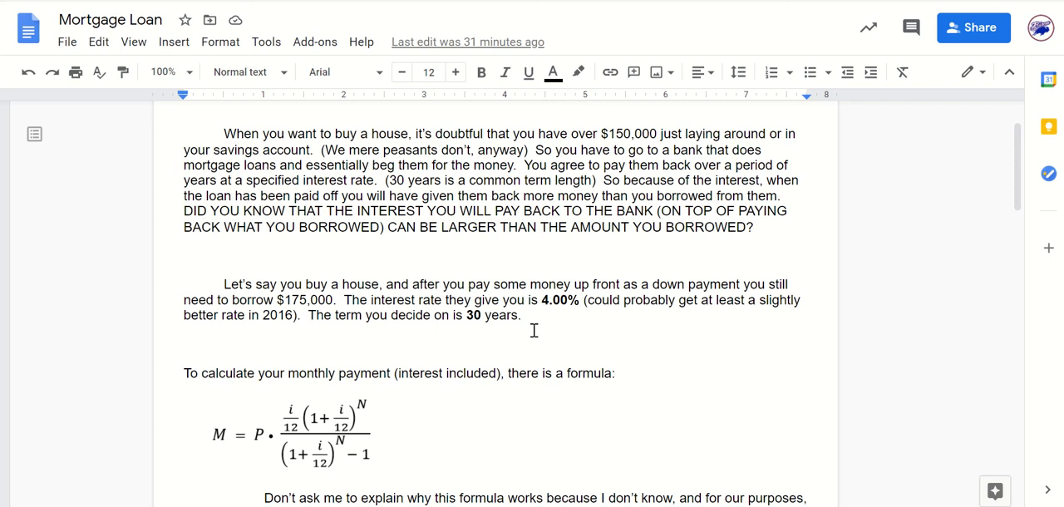
scroll(327, 409, down, 1)
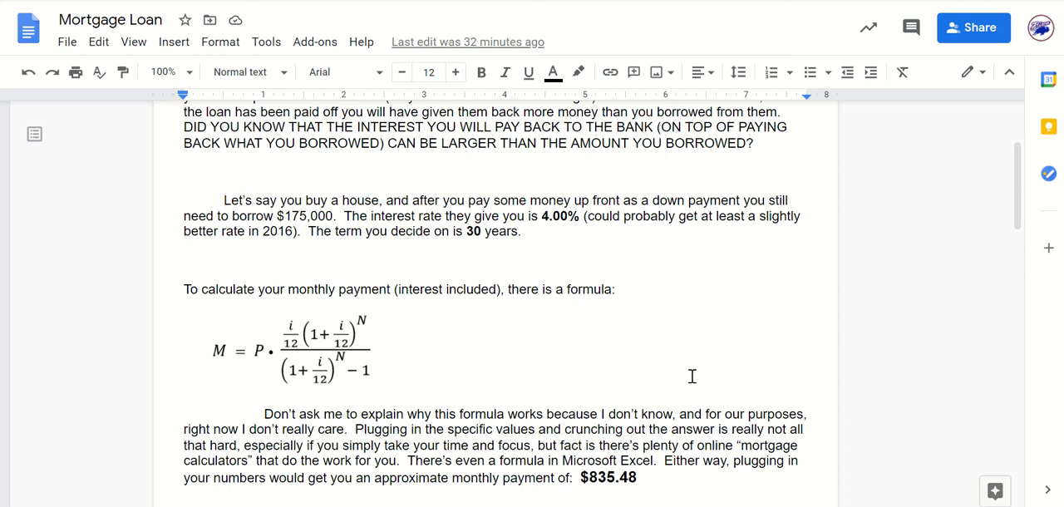
scroll(518, 415, down, 3)
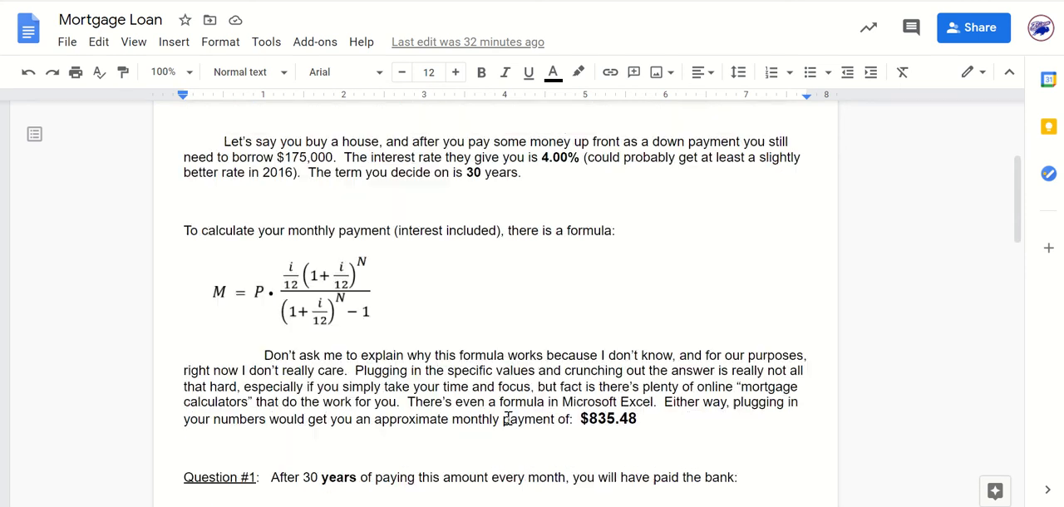
scroll(607, 309, up, 1)
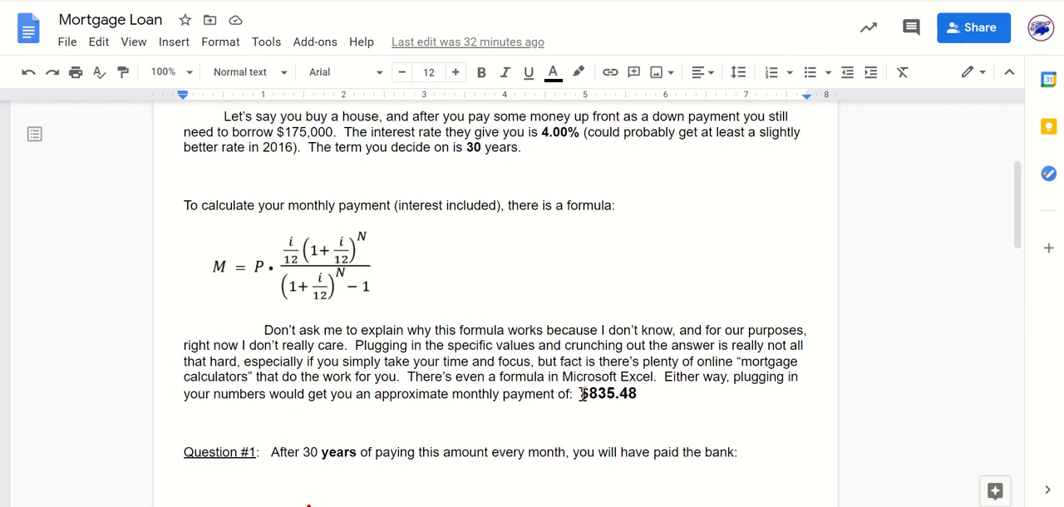
drag(580, 394, 638, 399)
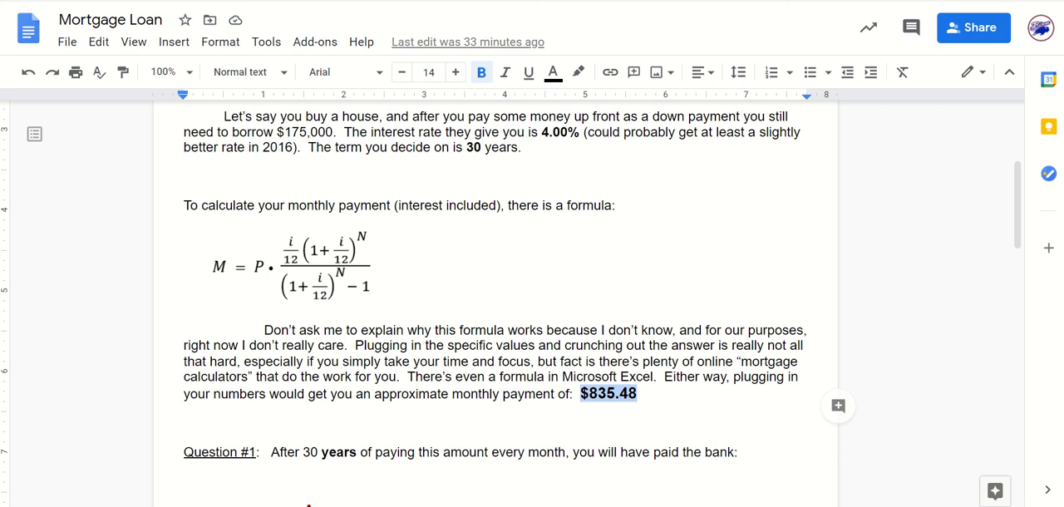
Read Questions #1 and #2 and the explanation of how payments split between interest and principal, including the sample payment table.
scroll(547, 293, down, 2)
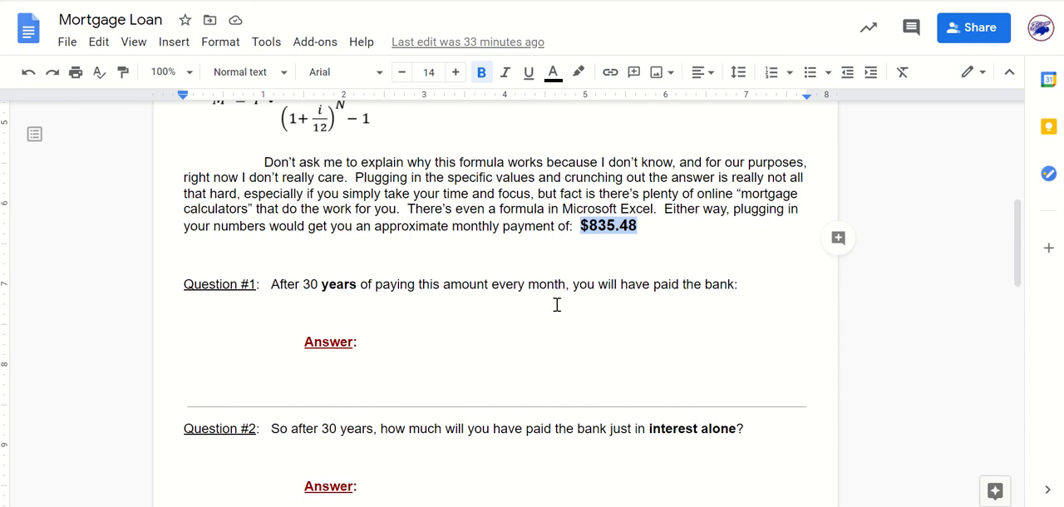
click(397, 344)
scroll(478, 437, down, 1)
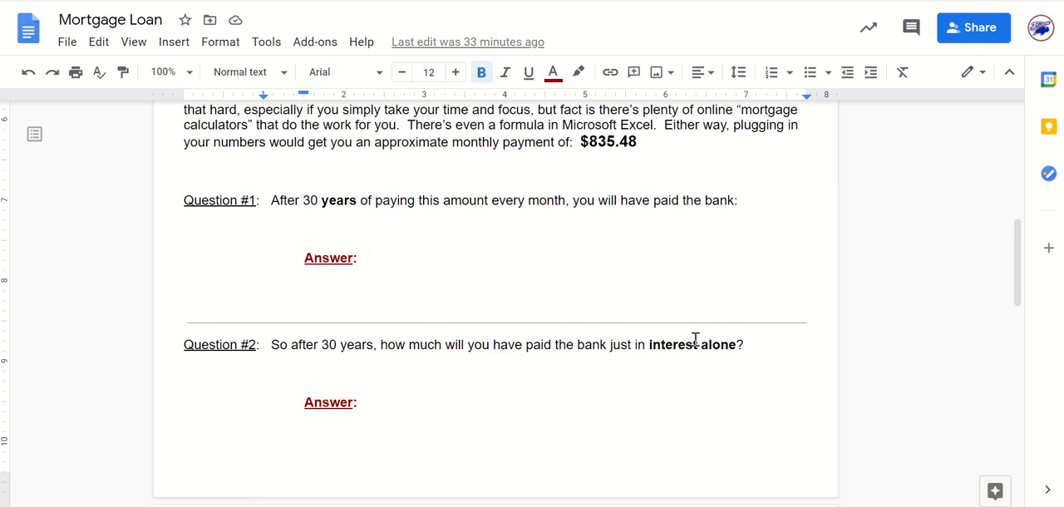
click(410, 403)
scroll(438, 430, down, 5)
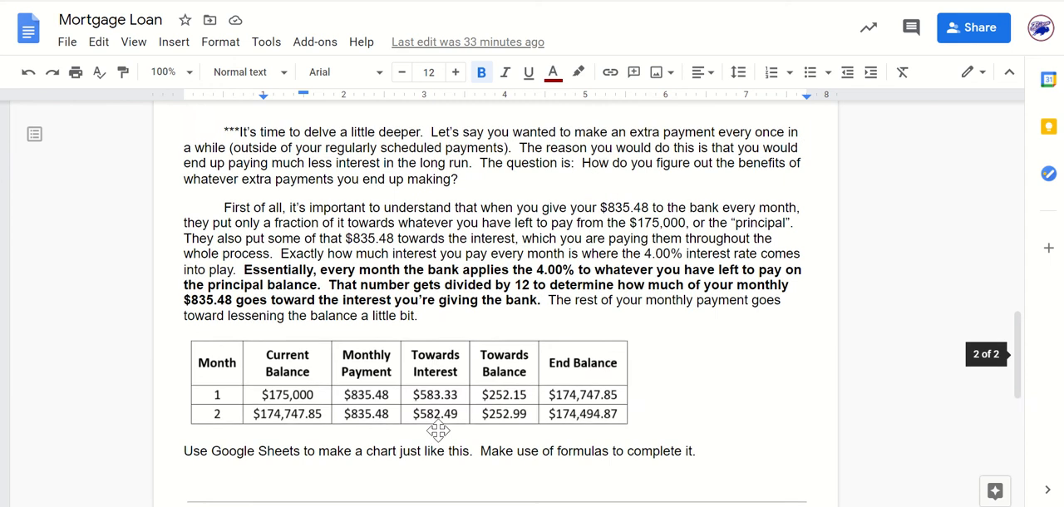
scroll(438, 430, up, 1)
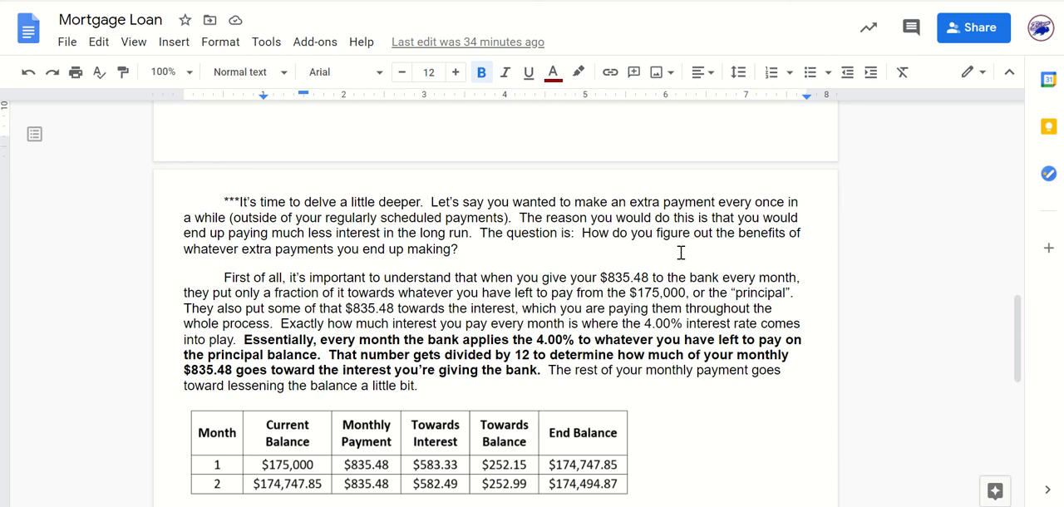
click(482, 253)
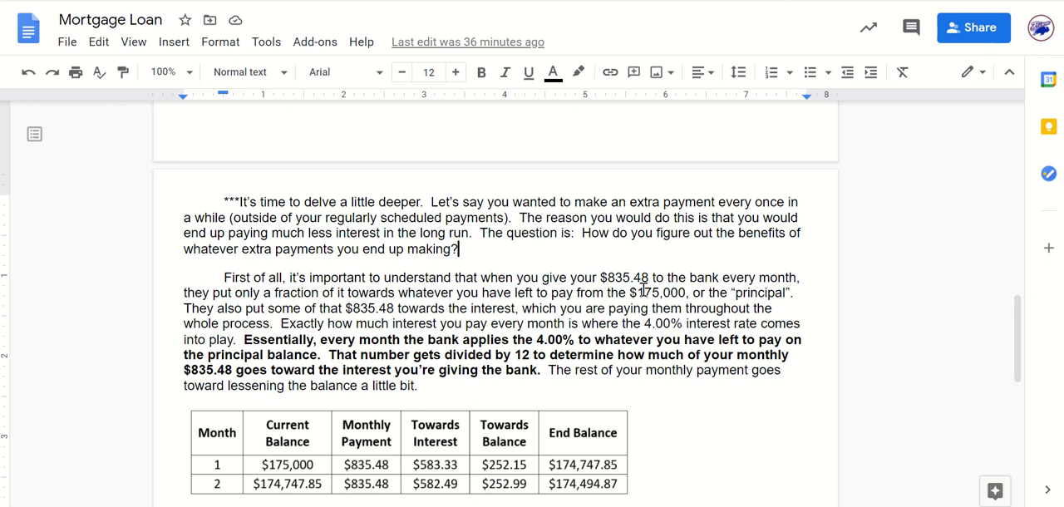
drag(631, 291, 687, 301)
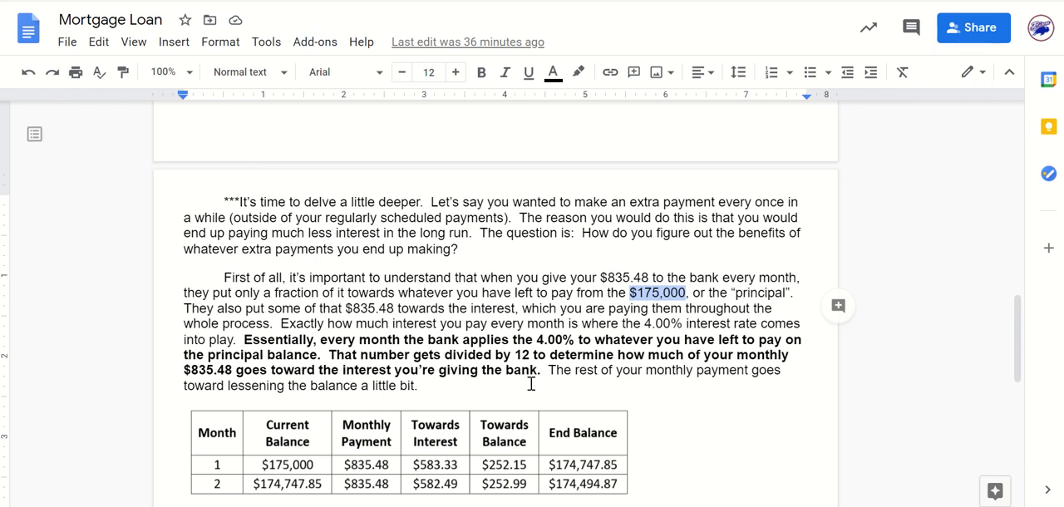
drag(184, 370, 234, 375)
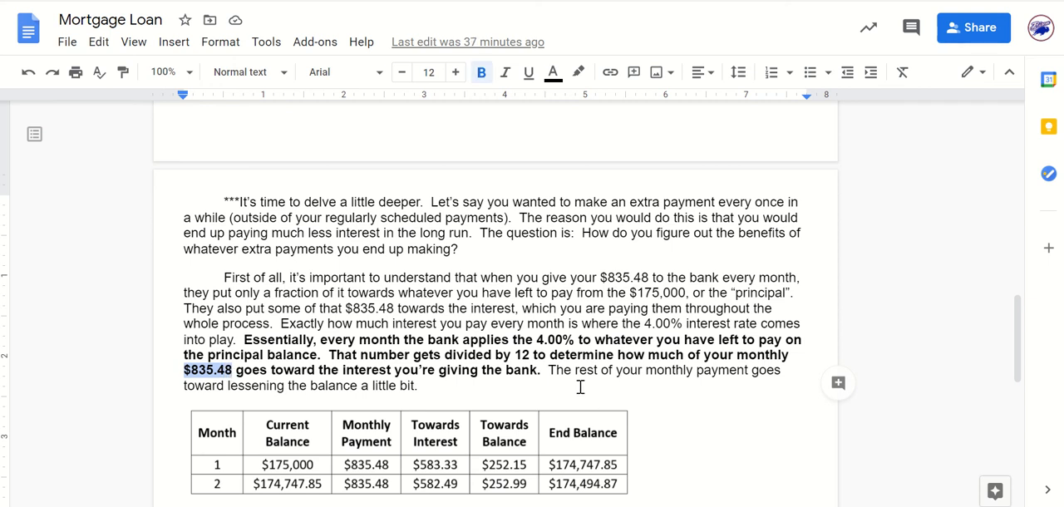
click(631, 294)
drag(633, 295, 687, 294)
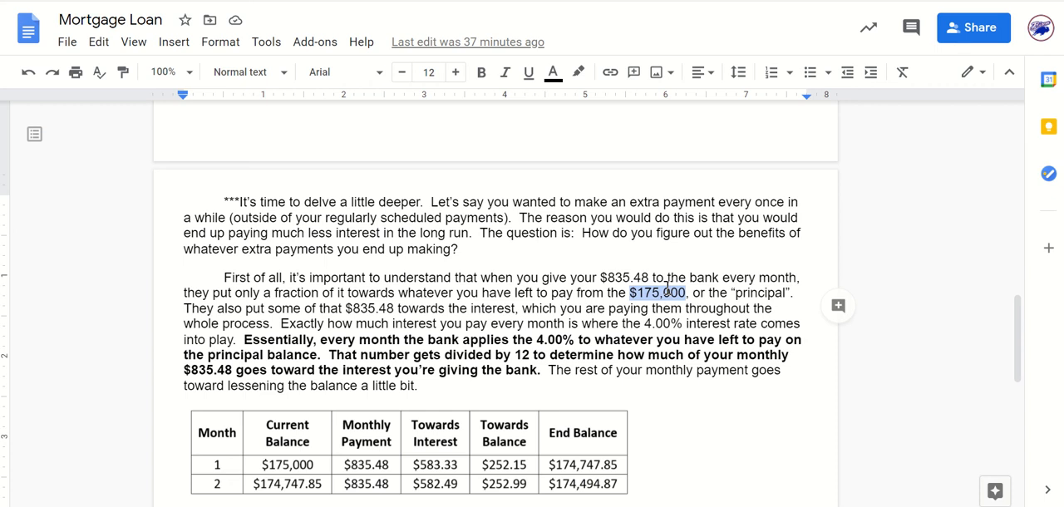
scroll(571, 337, down, 2)
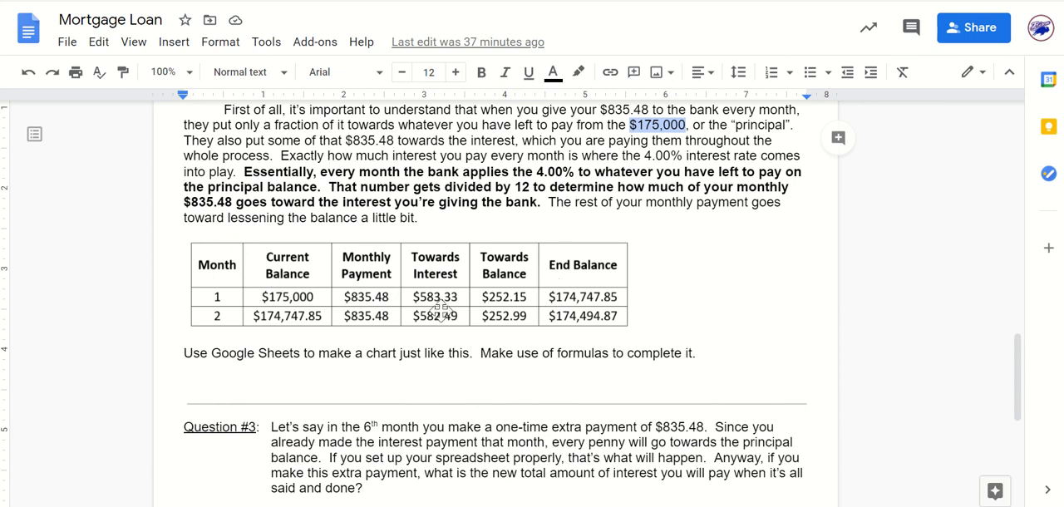
scroll(440, 310, down, 1)
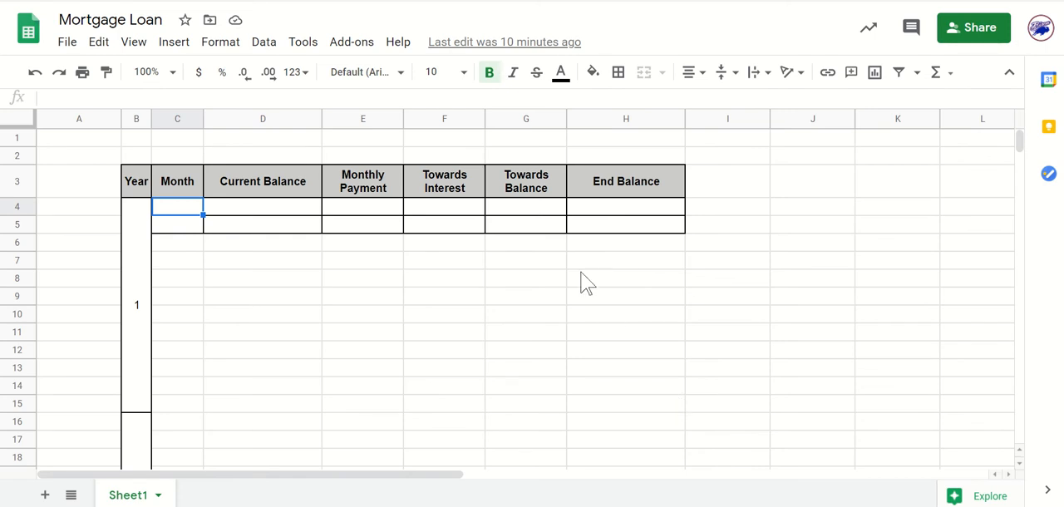
In the Mortgage Loan spreadsheet in Google Sheets, enter 1 and 2 in C4 and C5 of the Month column.
click(353, 316)
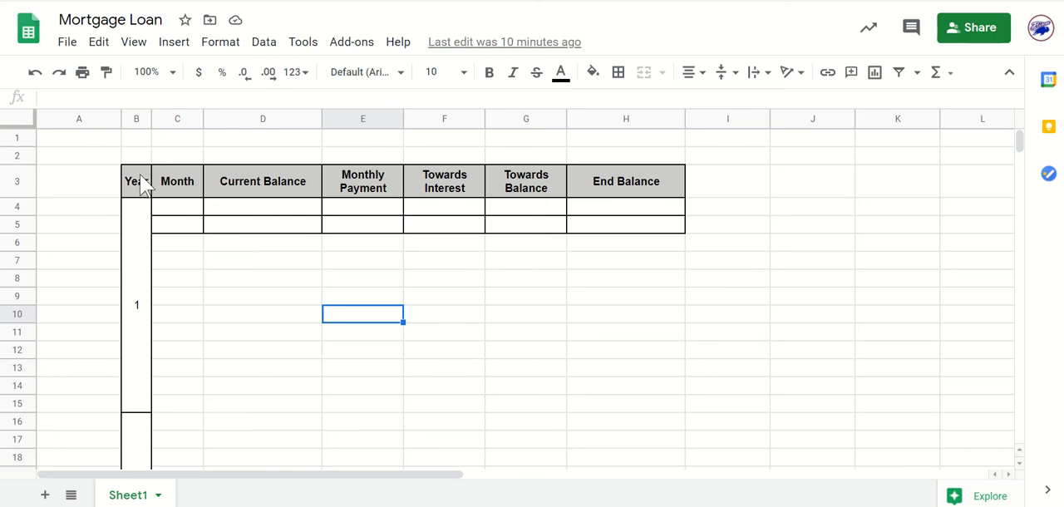
scroll(135, 213, down, 6)
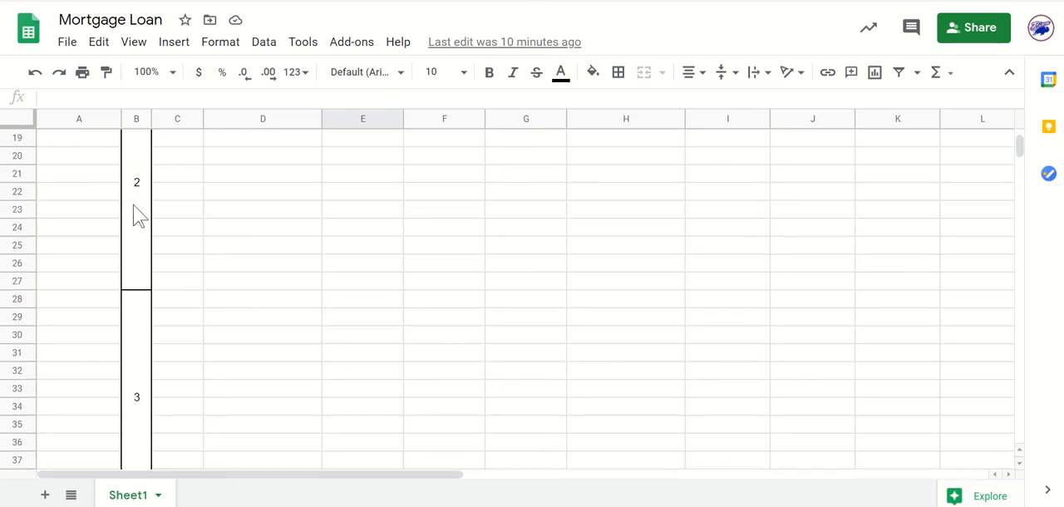
scroll(138, 214, up, 6)
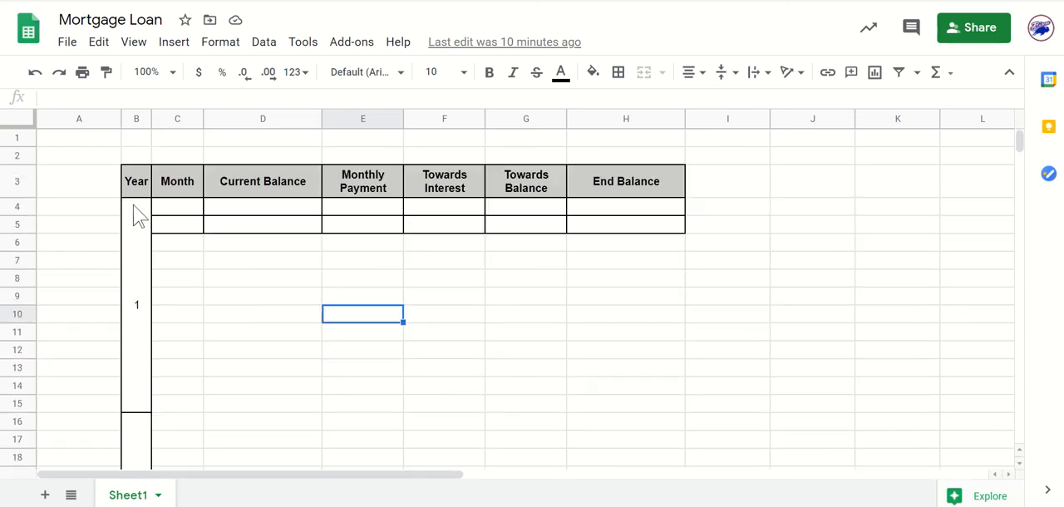
click(645, 323)
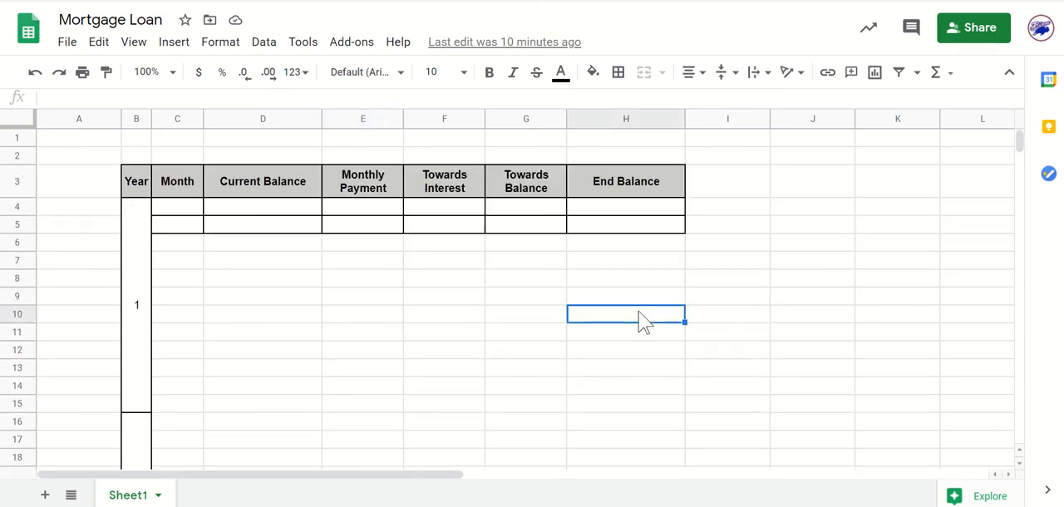
click(183, 214)
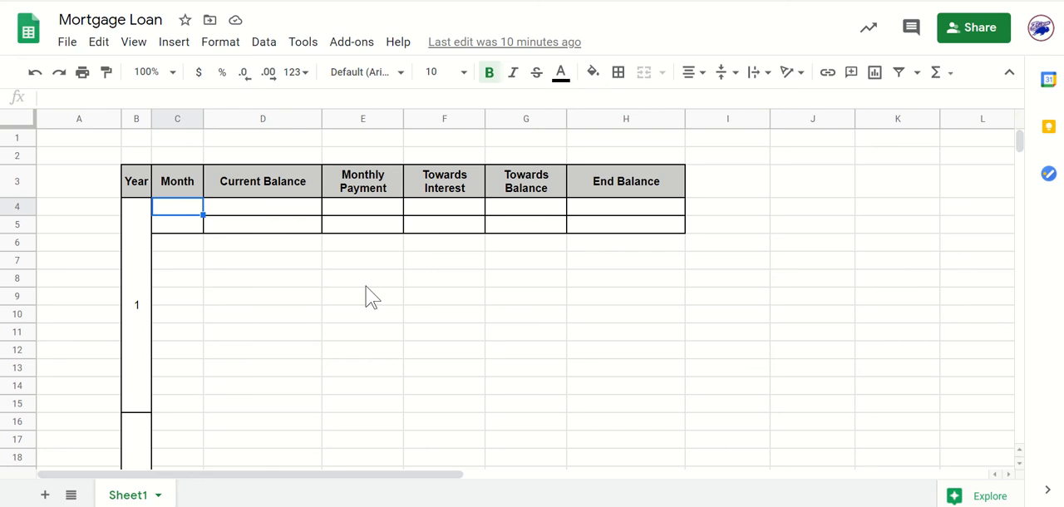
text(1)
key(Return)
text(2)
key(Return)
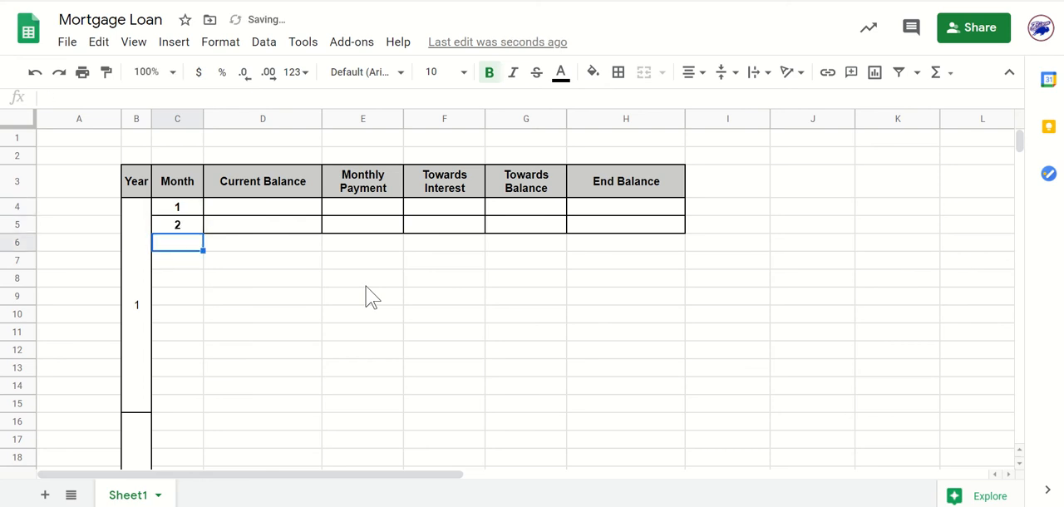
Extend the Month series from C4:C5 down the column through month 360.
click(369, 299)
drag(198, 208, 208, 266)
scroll(299, 308, up, 20)
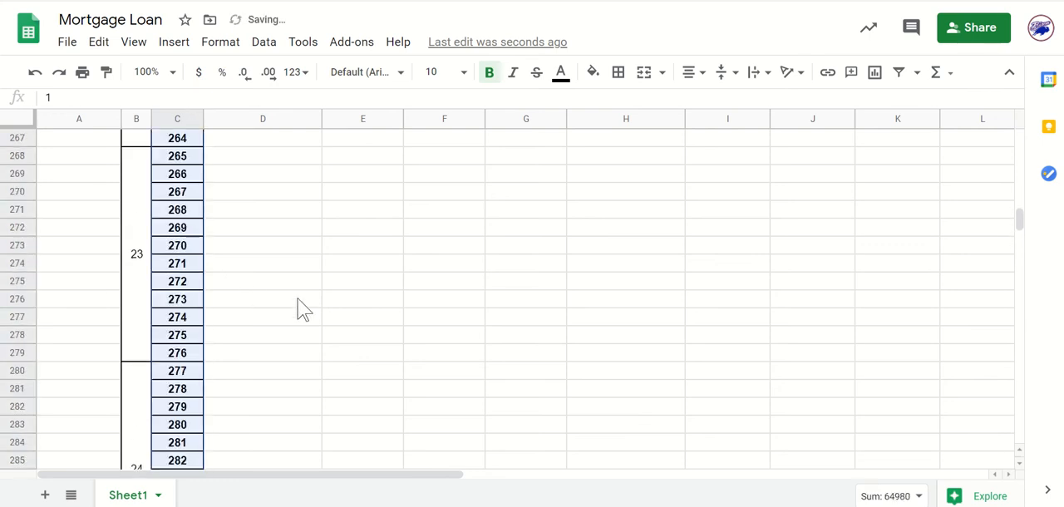
scroll(299, 309, up, 20)
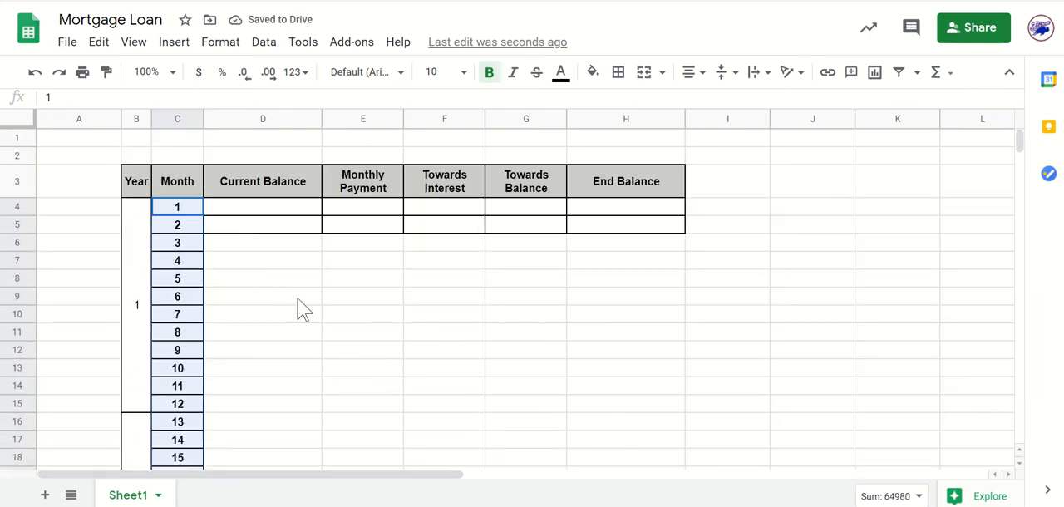
click(299, 309)
click(509, 317)
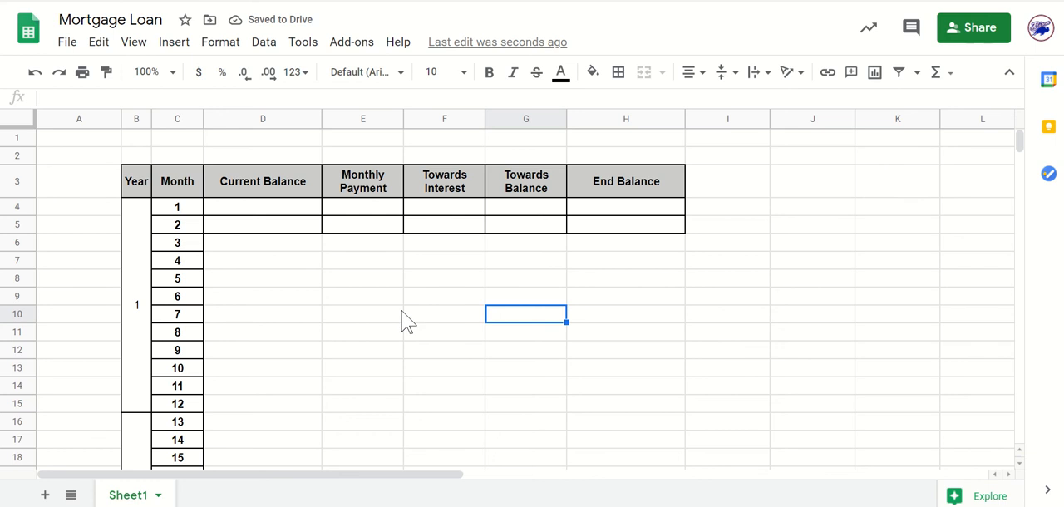
Enter 175000 as month 1's current balance in D4 and format it as currency.
click(293, 213)
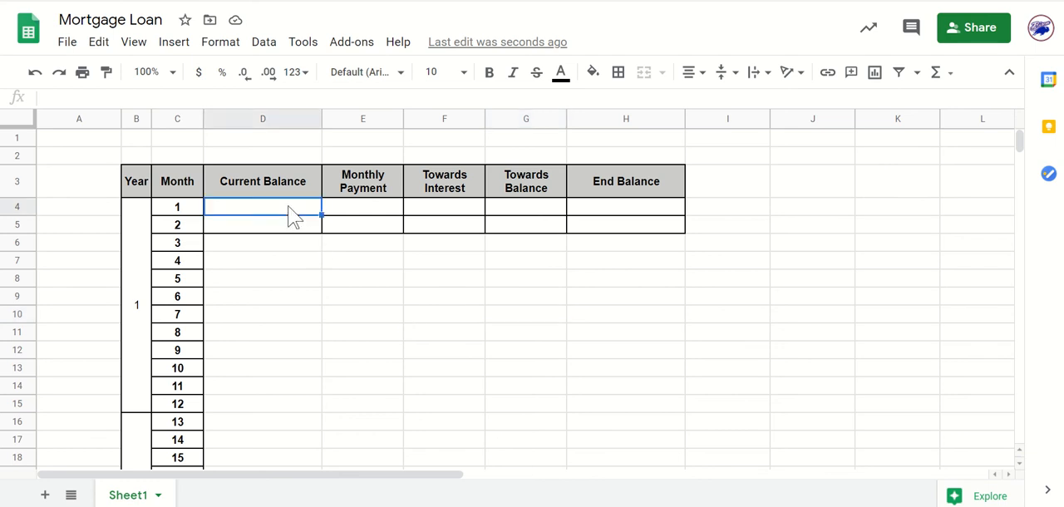
text(1750)
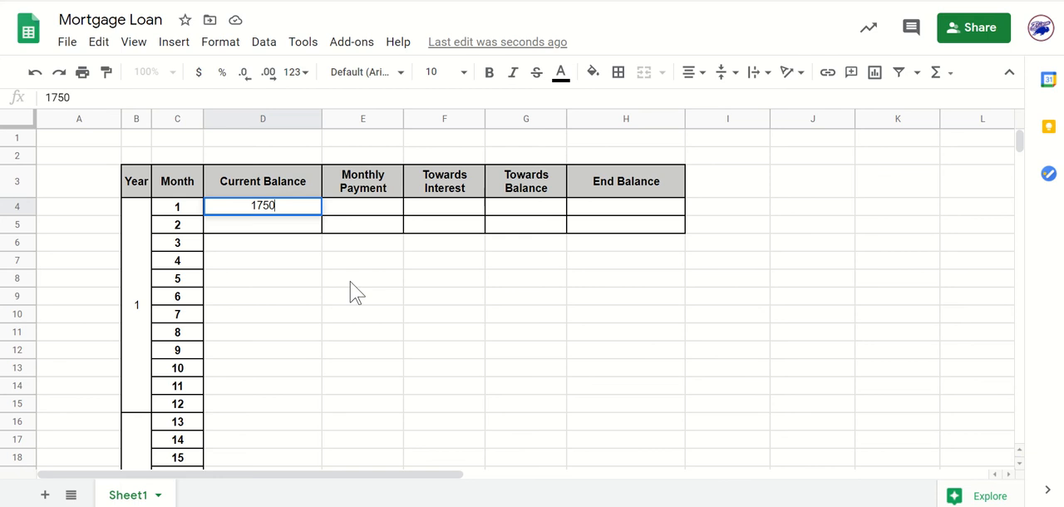
text(00)
click(350, 283)
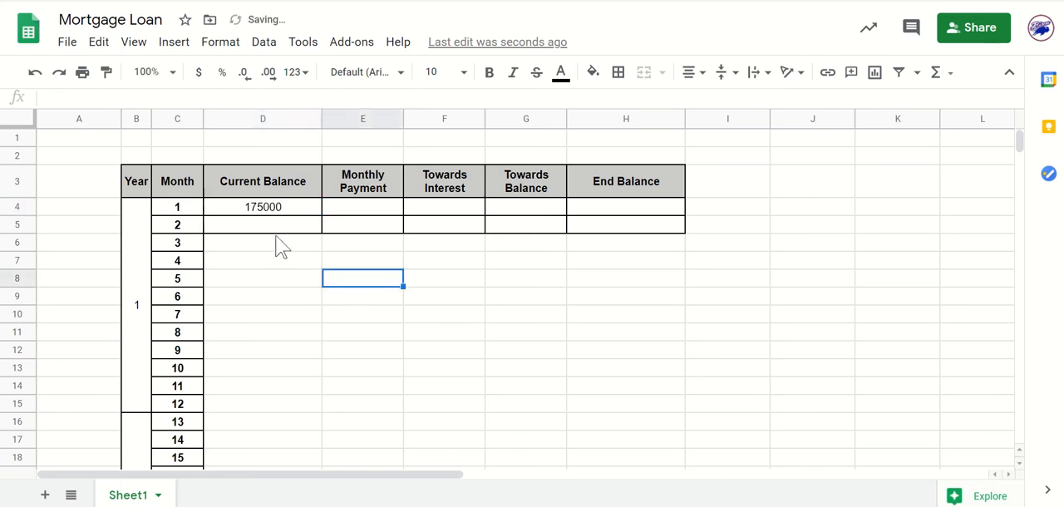
click(274, 210)
click(199, 74)
click(358, 334)
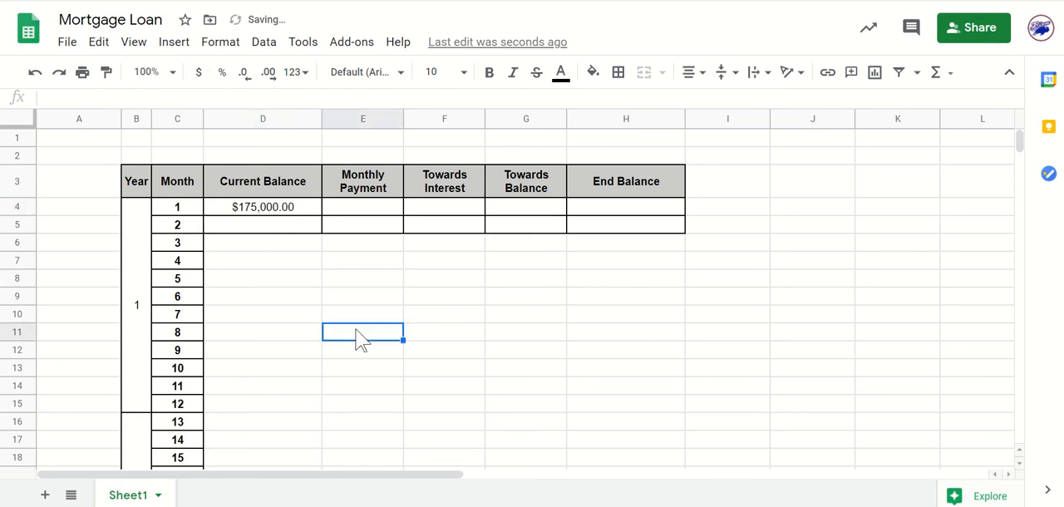
Check the payment amount in the Mortgage Loan document, and enter 835.48 as month 1's monthly payment in E4 of the spreadsheet, formatted as currency.
click(371, 209)
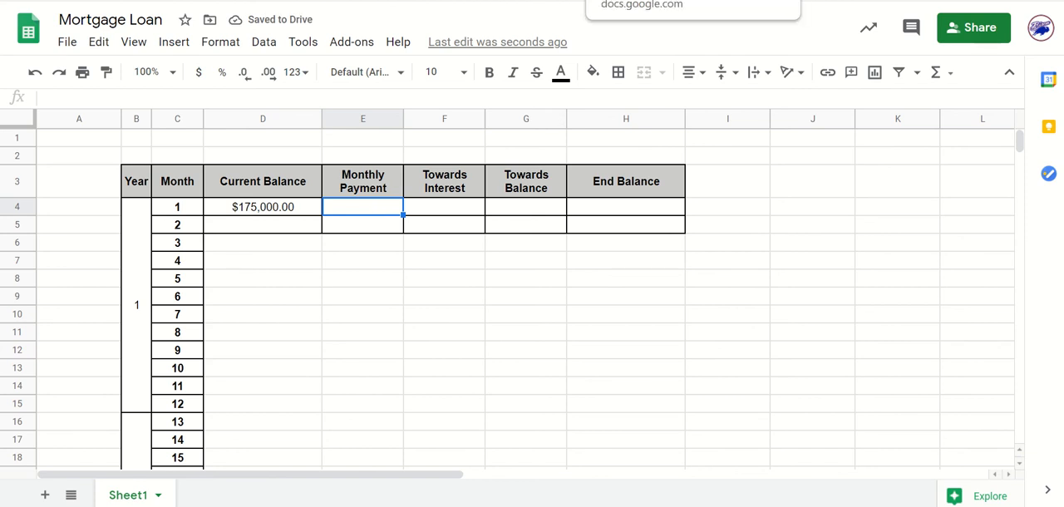
click(641, 1)
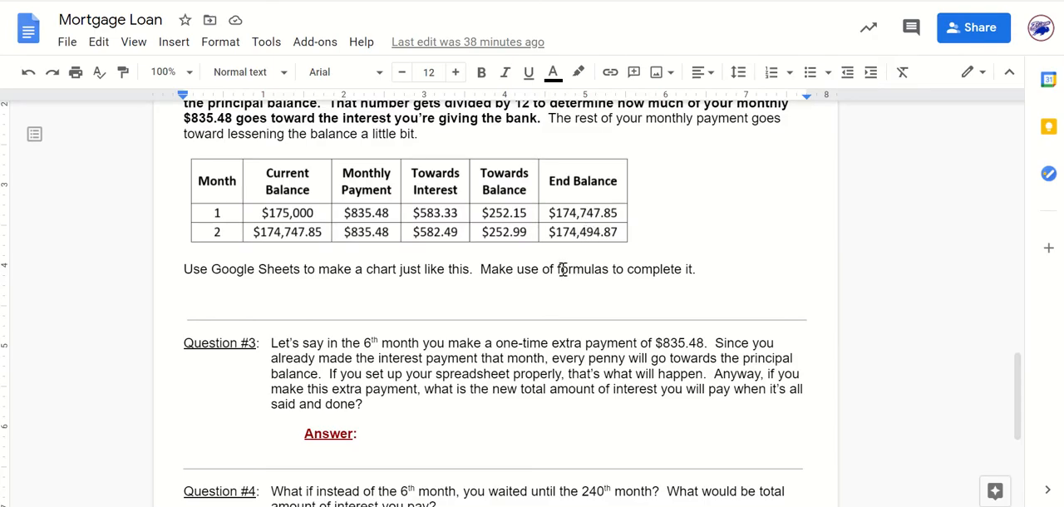
click(755, 1)
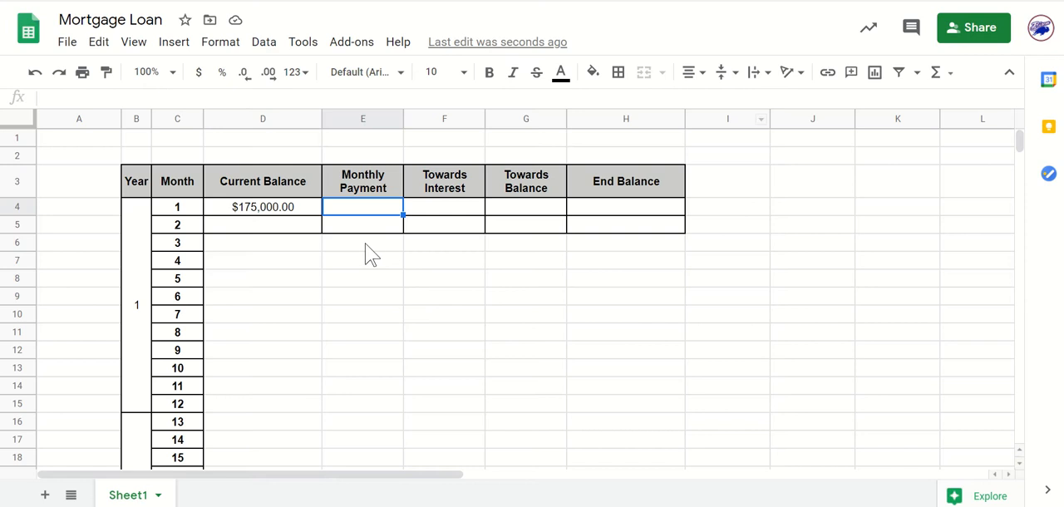
text(835.)
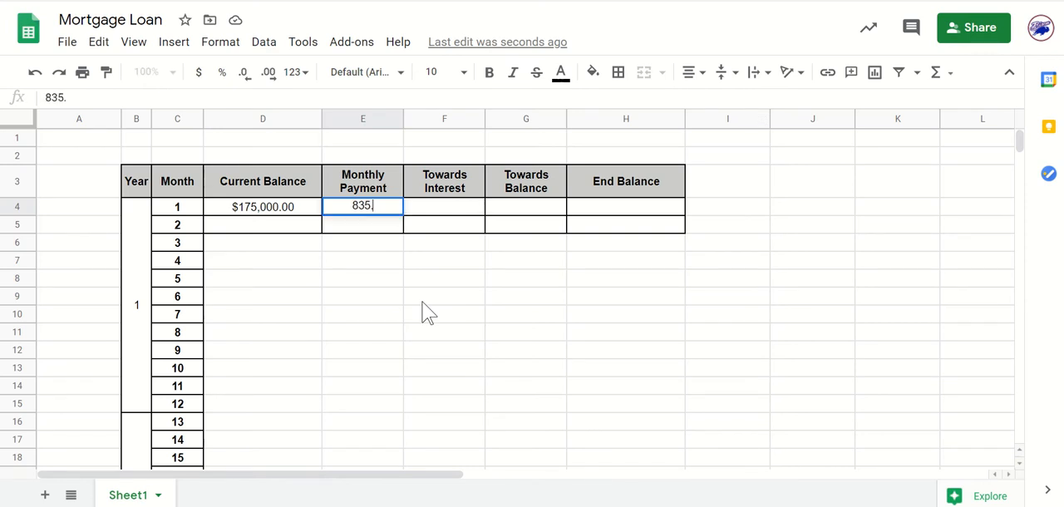
text(48)
click(424, 308)
click(376, 213)
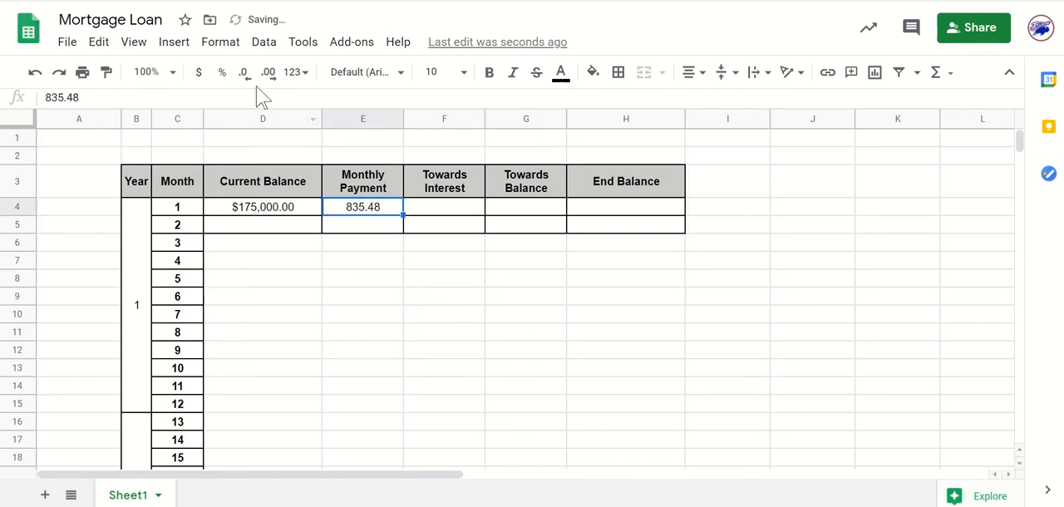
click(201, 72)
click(402, 318)
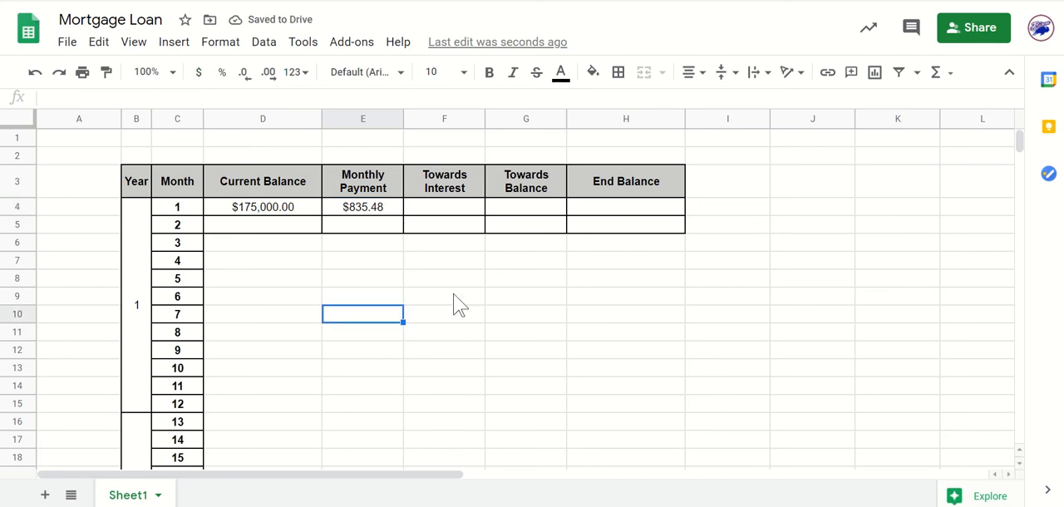
Copy month 1's monthly payment from E4 down through month 4 in E7.
click(384, 209)
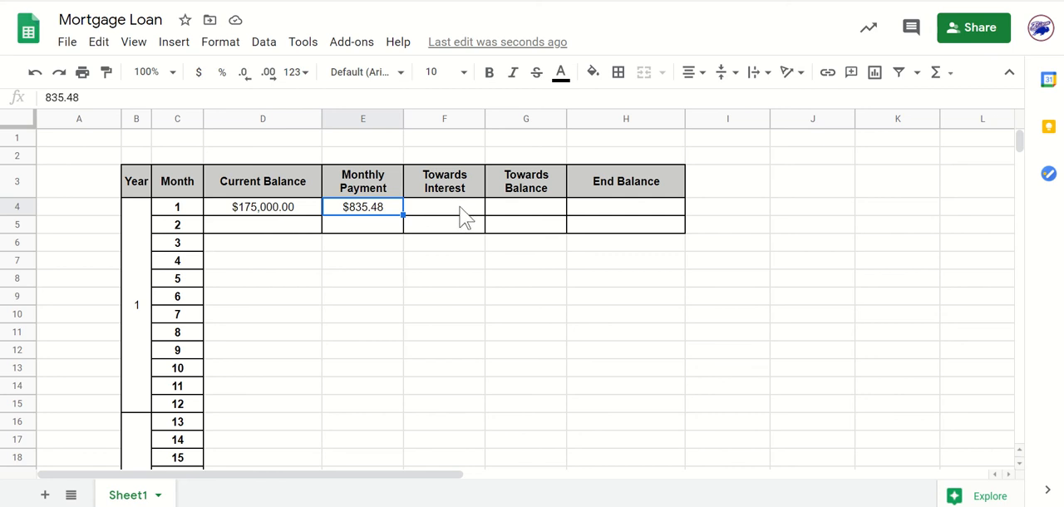
scroll(461, 217, down, 2)
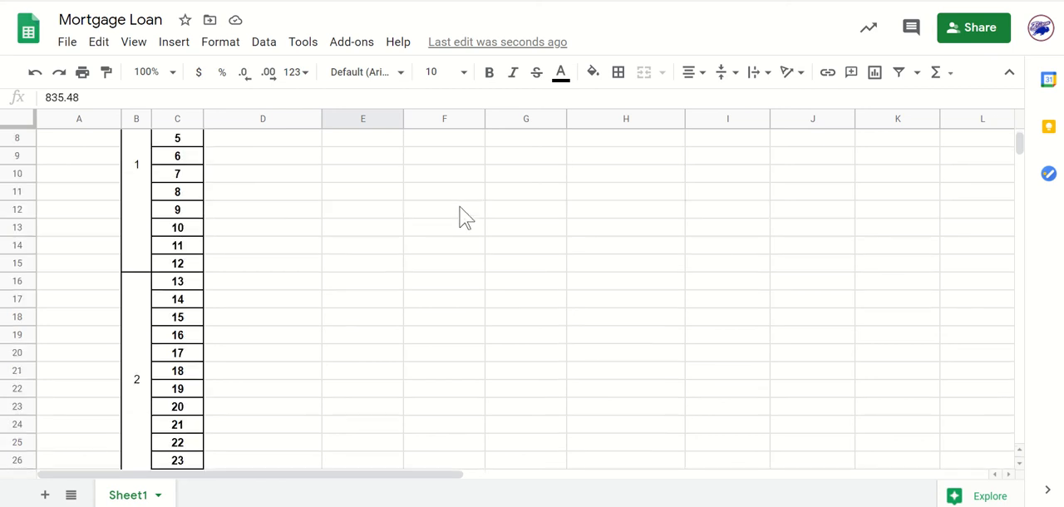
scroll(458, 218, up, 2)
click(532, 214)
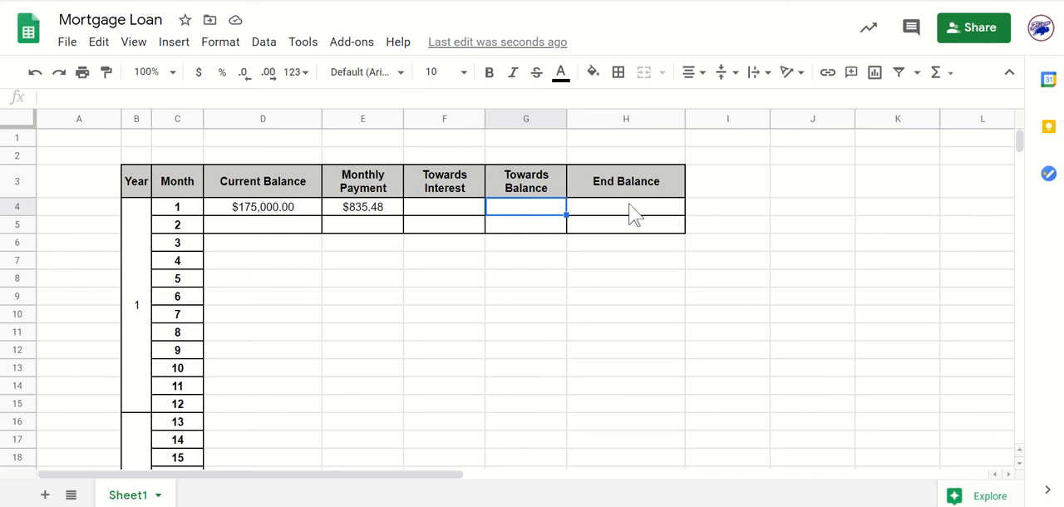
click(398, 215)
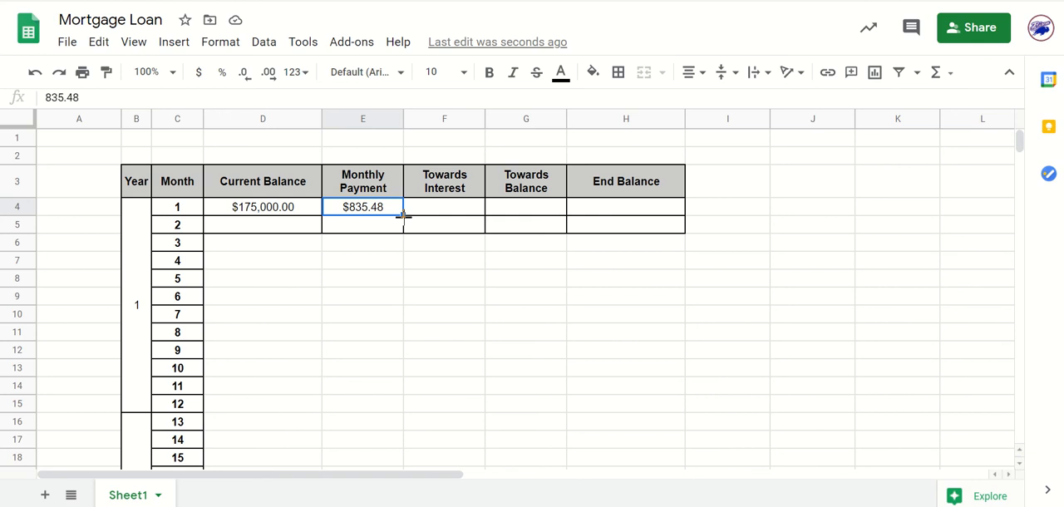
click(417, 304)
click(396, 219)
drag(404, 216, 416, 271)
click(506, 302)
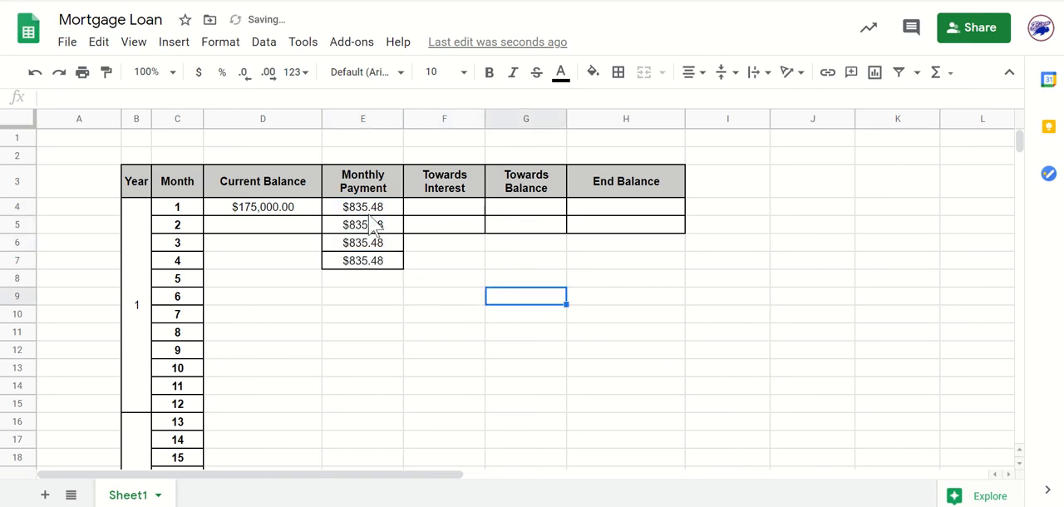
Extend the monthly payment from E7 down the column through month 360.
click(396, 264)
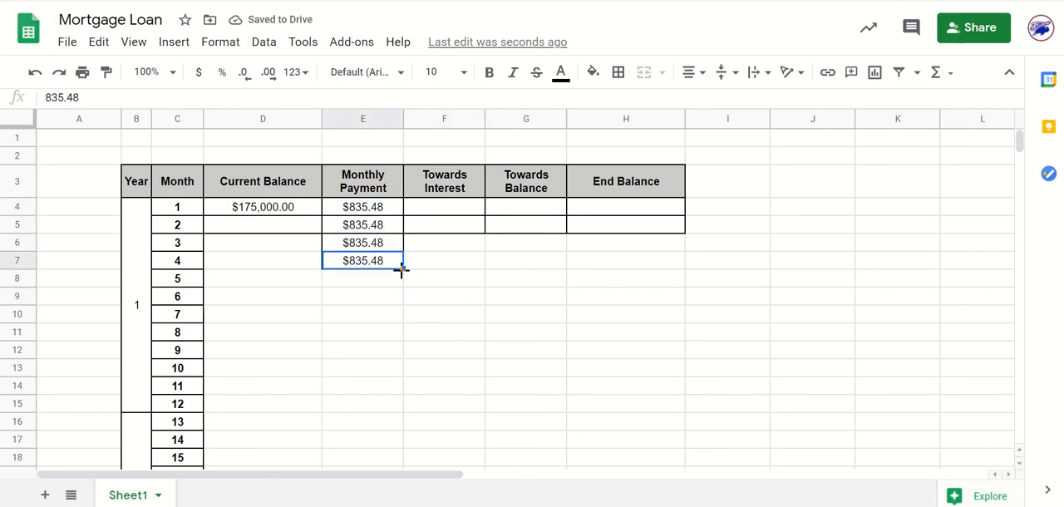
drag(403, 269, 496, 335)
scroll(496, 335, up, 20)
scroll(496, 335, up, 20)
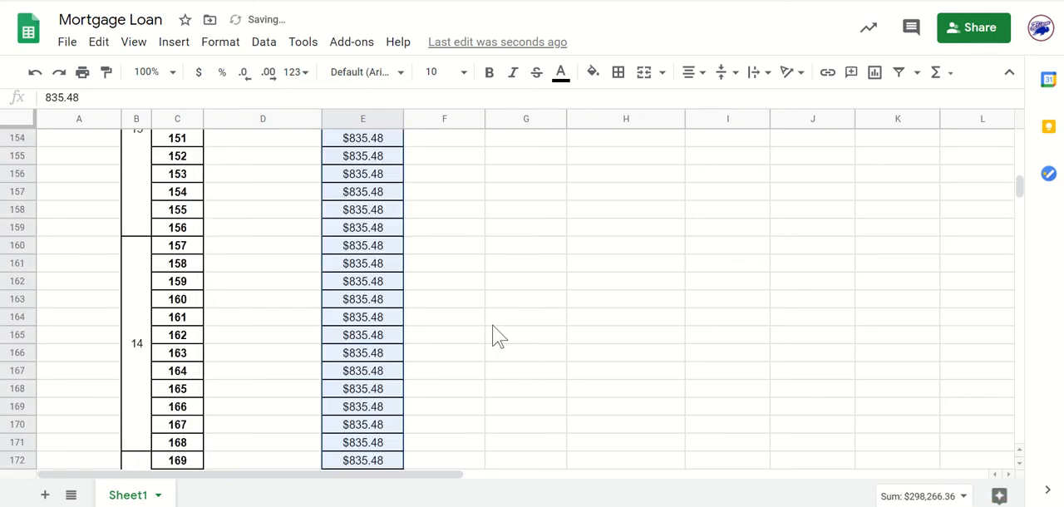
click(540, 353)
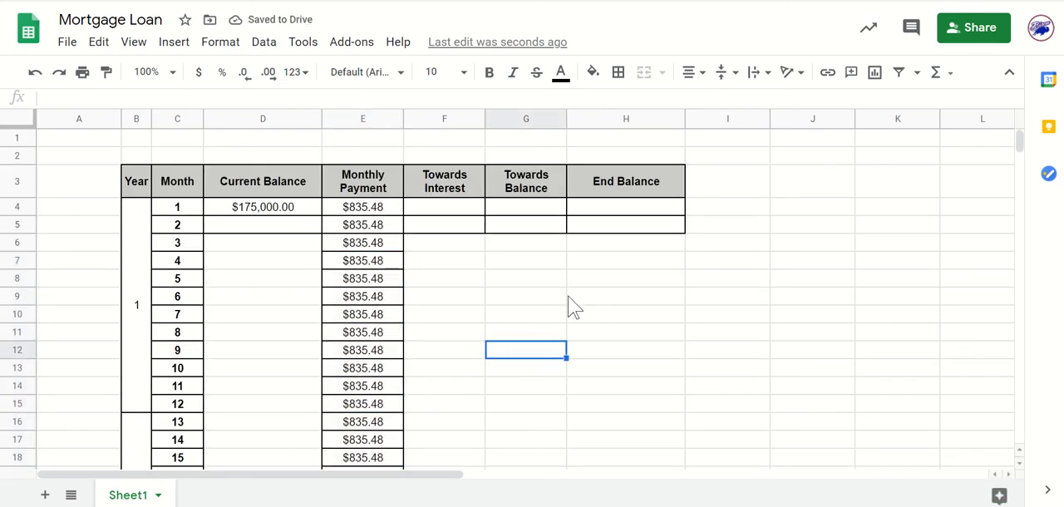
click(449, 209)
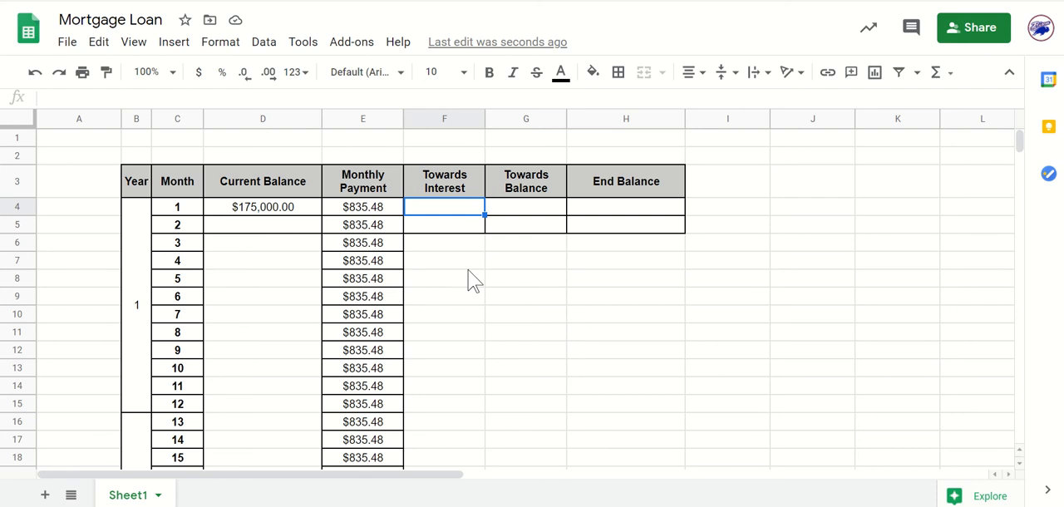
text(=)
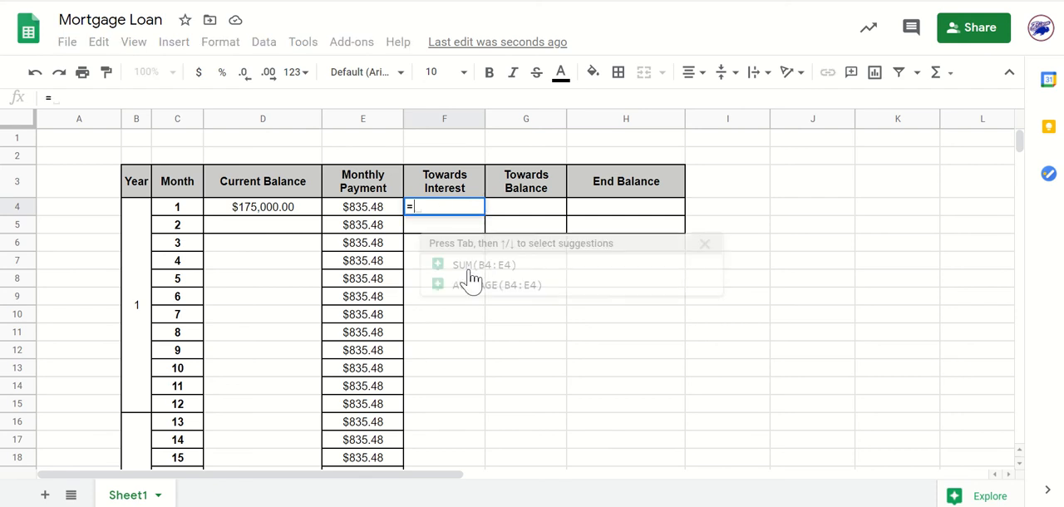
scroll(551, 356, down, 2)
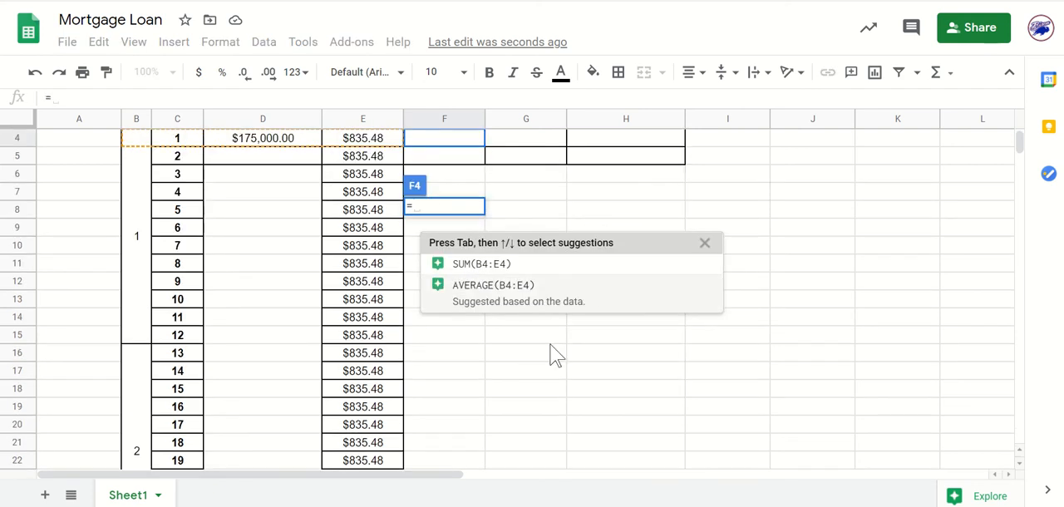
scroll(551, 356, up, 2)
click(446, 208)
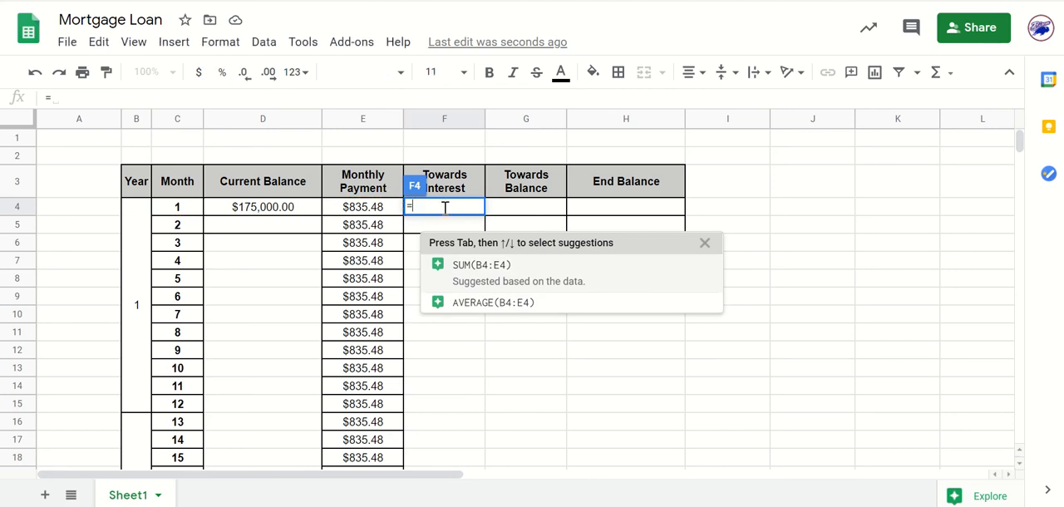
key(Escape)
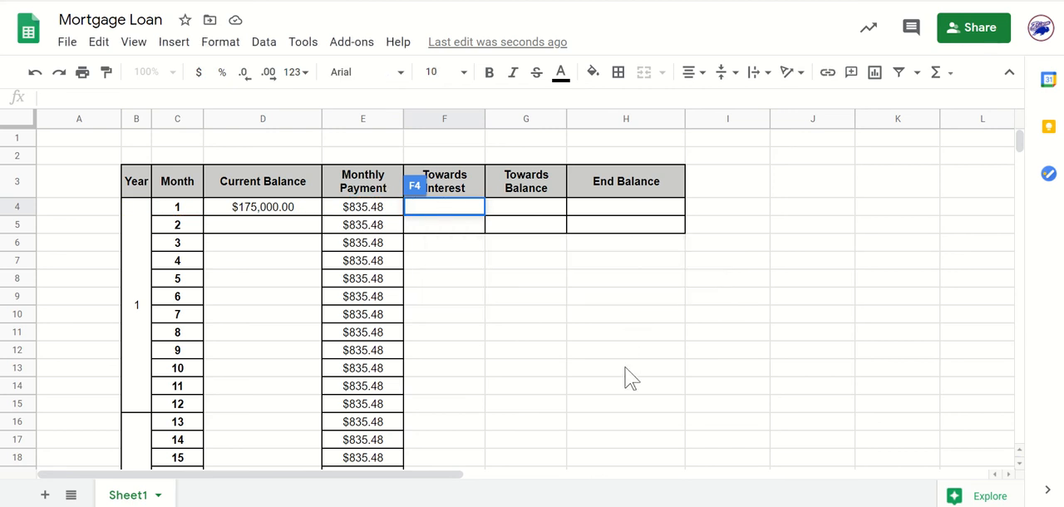
click(629, 375)
click(423, 213)
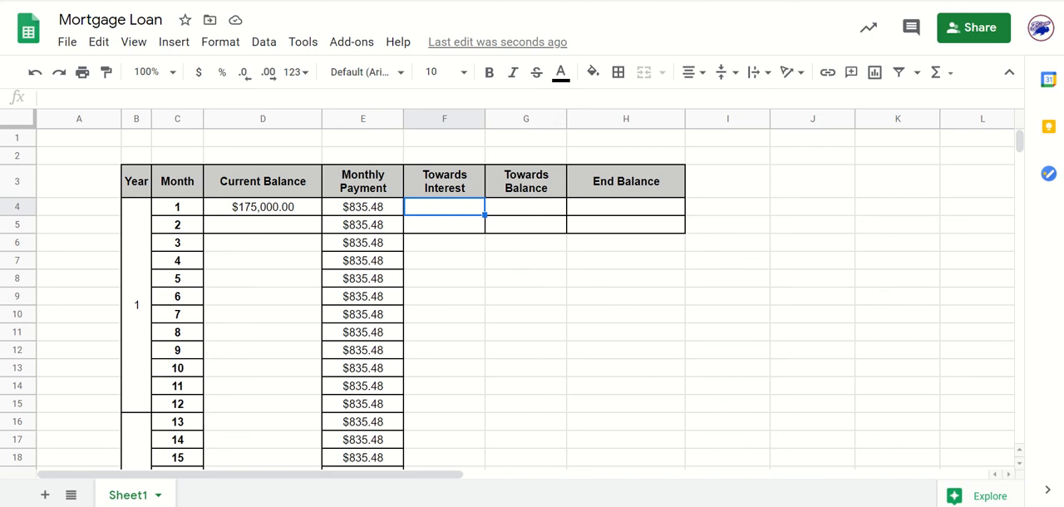
Consult the interest calculation rule in the Mortgage Loan document, and write month 1's Towards Interest formula in F4 of the spreadsheet as =0.04*D4/12.
click(639, 1)
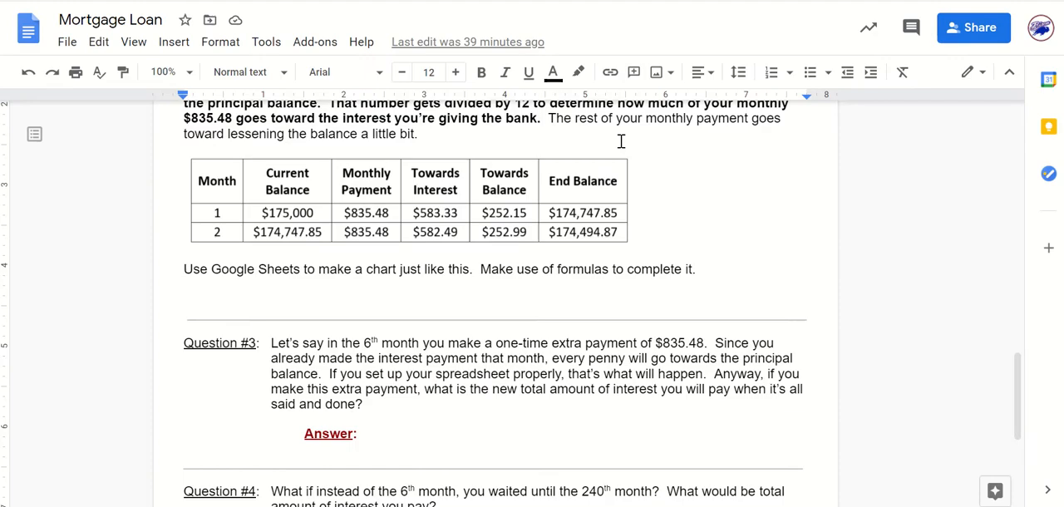
scroll(475, 230, up, 4)
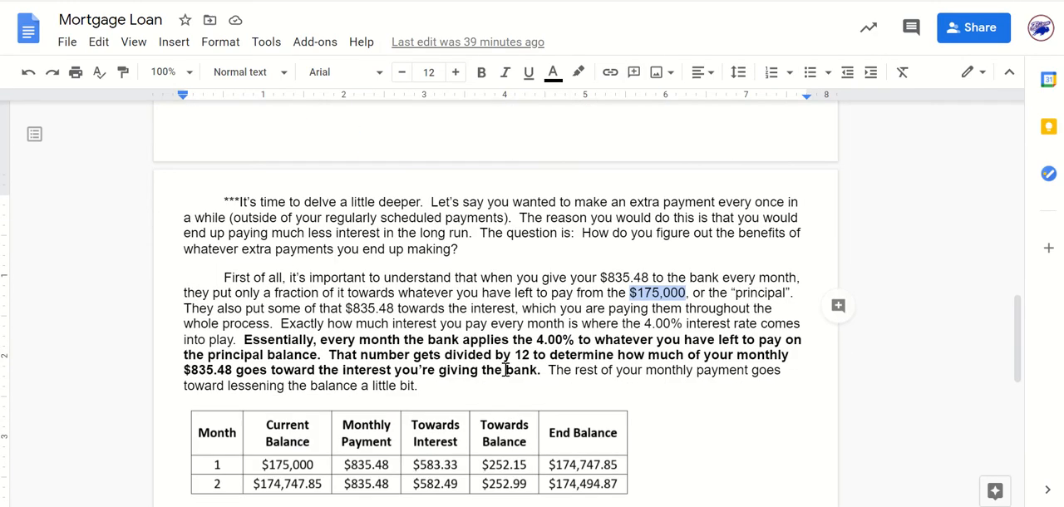
click(474, 370)
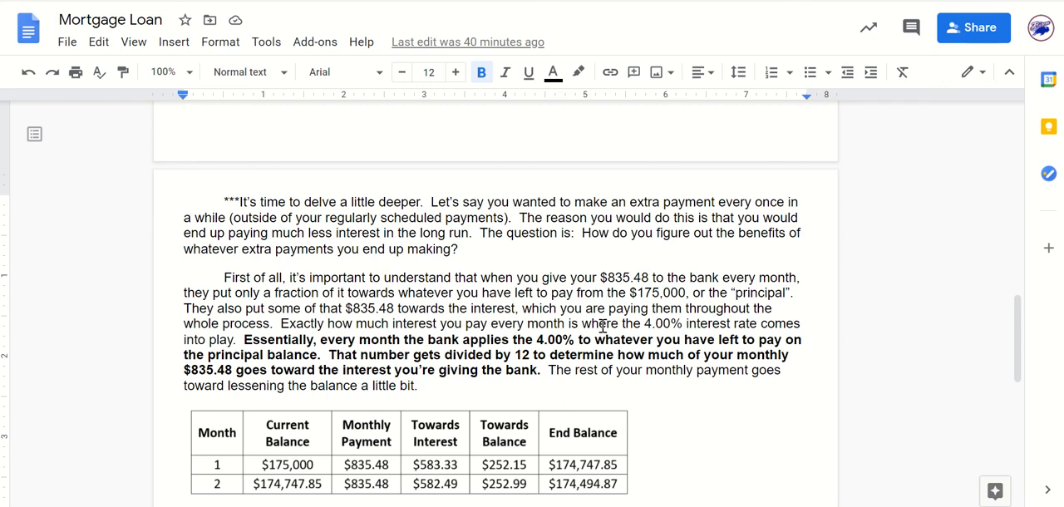
drag(245, 341, 779, 365)
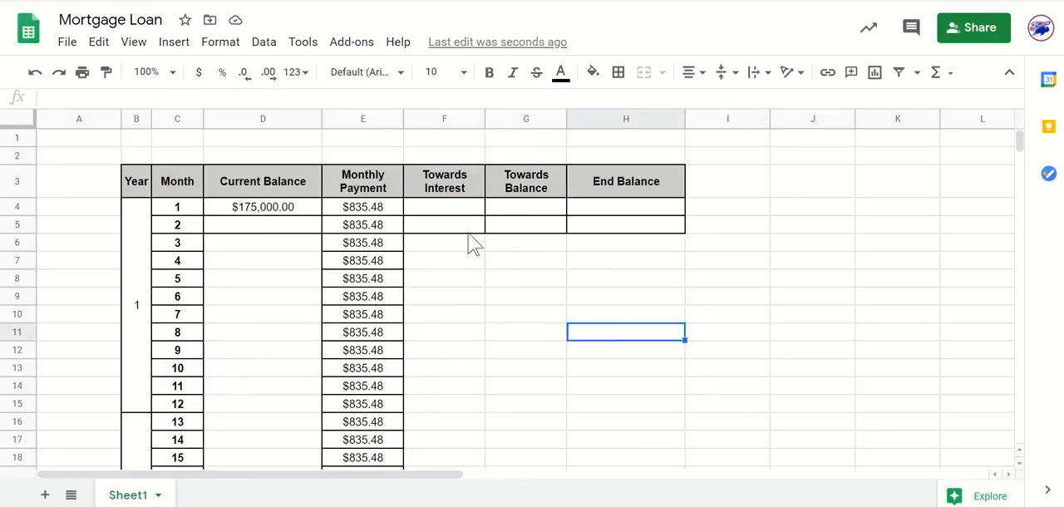
click(458, 209)
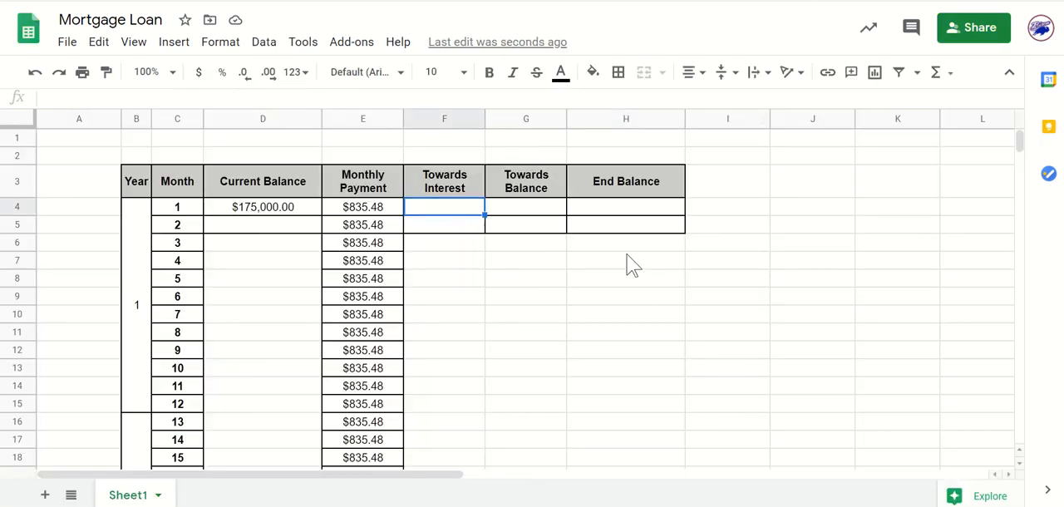
text(=)
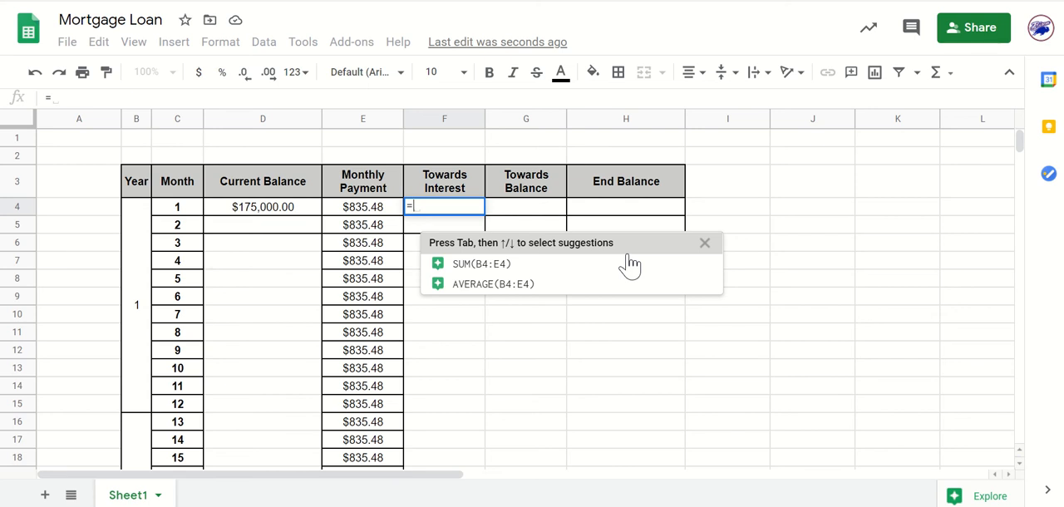
text(0)
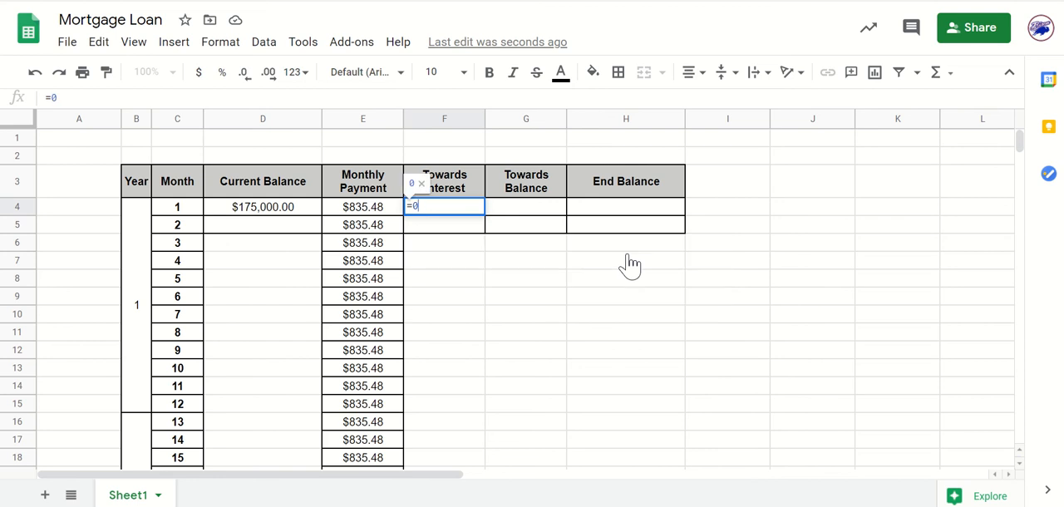
text(.04)
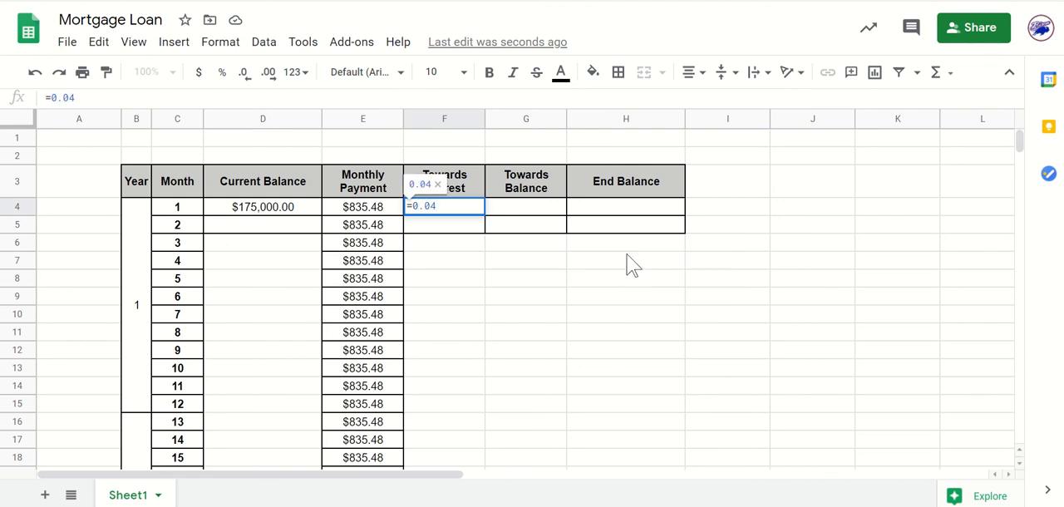
text(*)
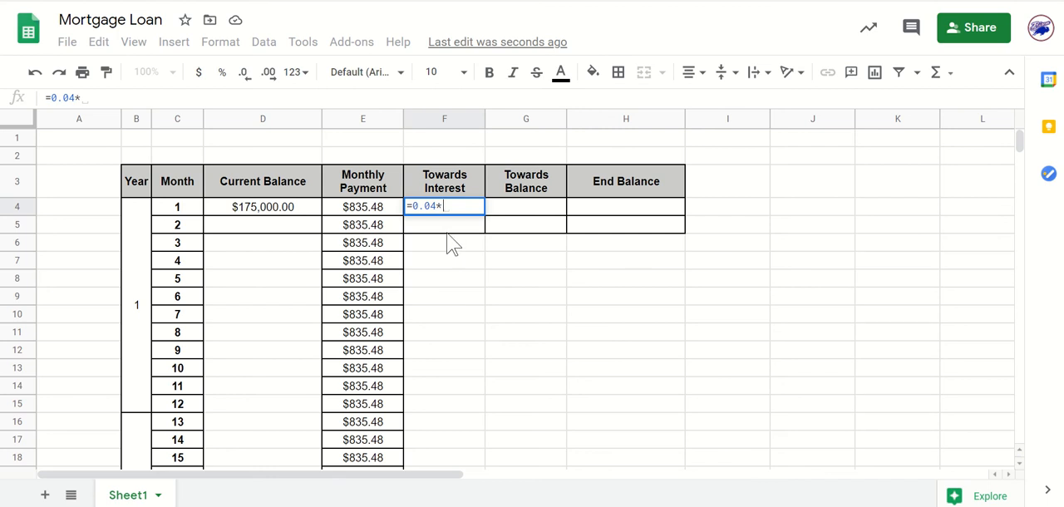
click(272, 215)
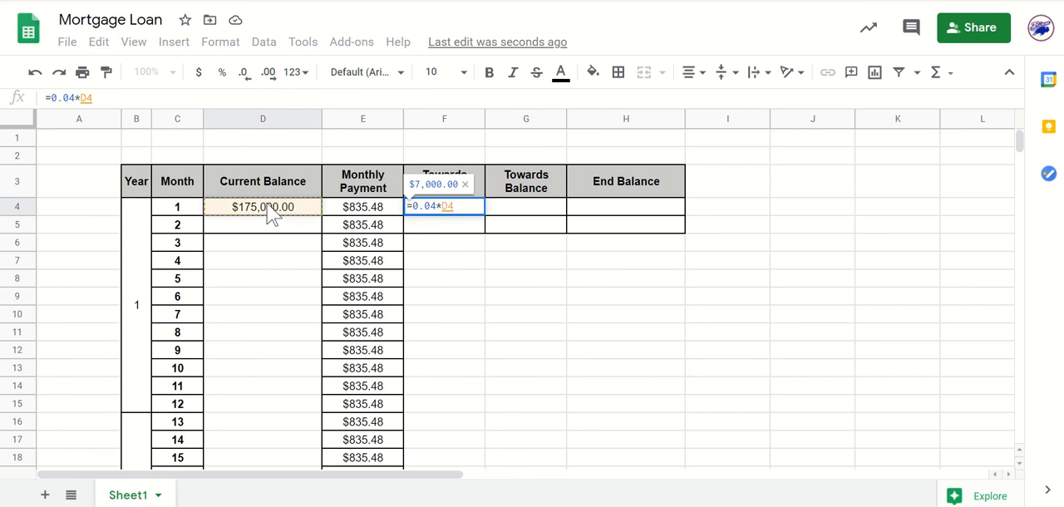
text(/)
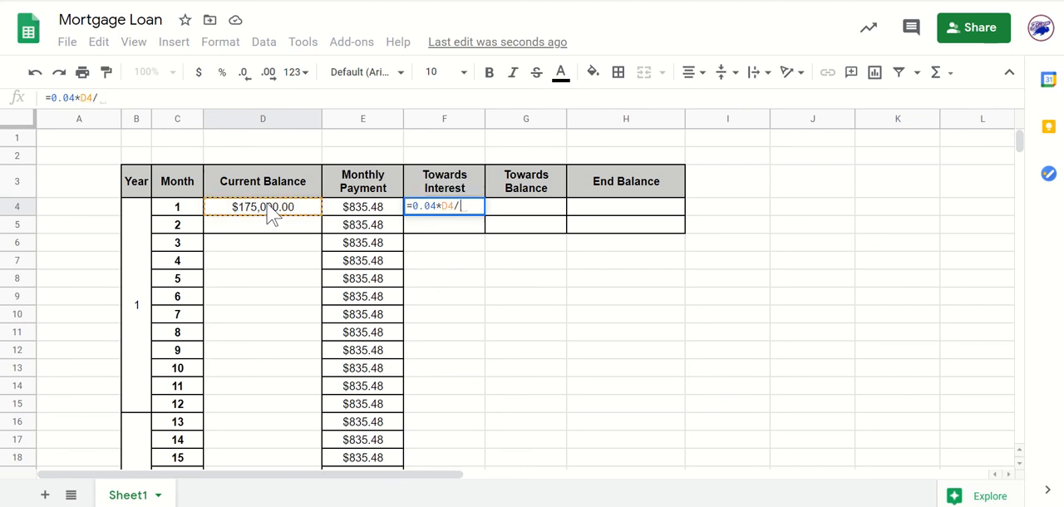
text(12)
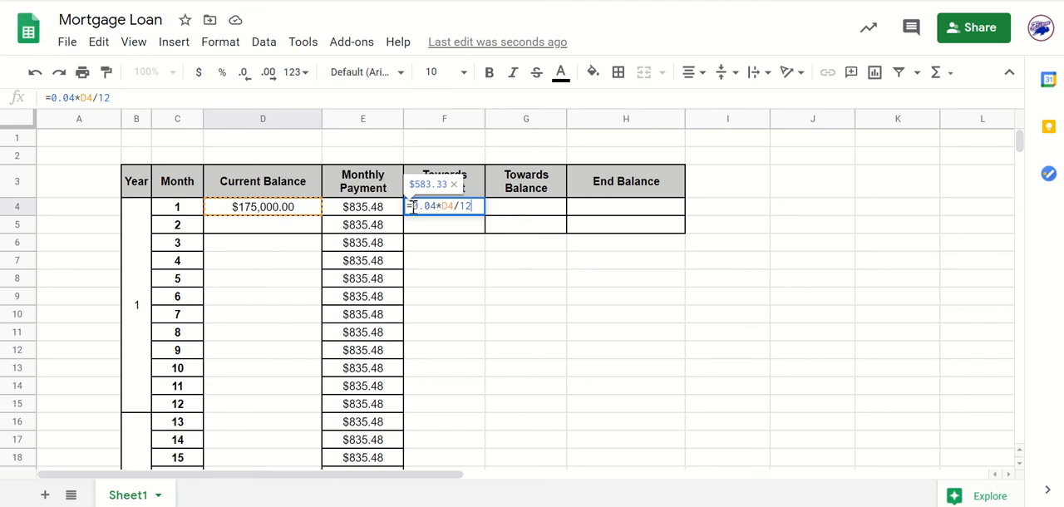
Add parentheses around the multiplication in month 1's Towards Interest formula in F4, making it =(0.04*D4)/12.
click(413, 207)
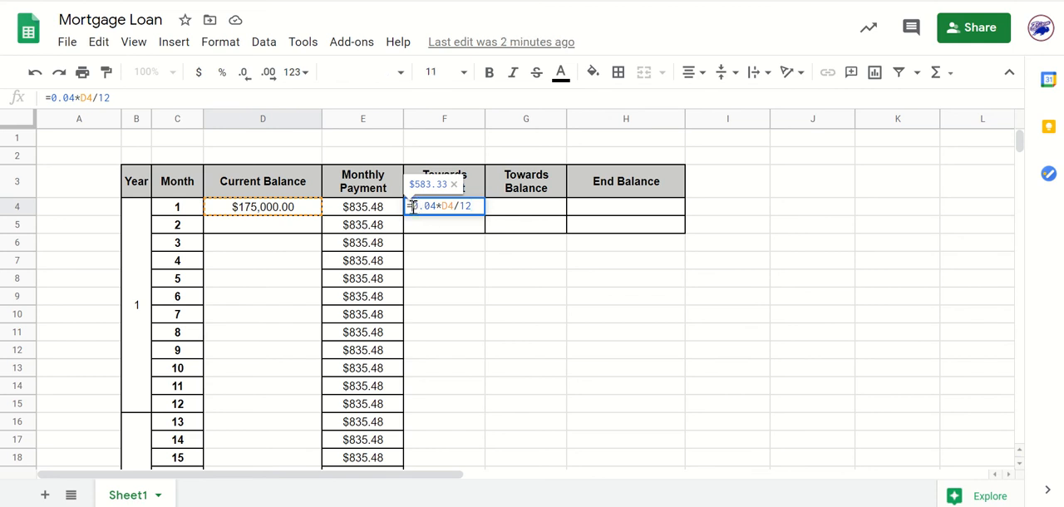
text(()
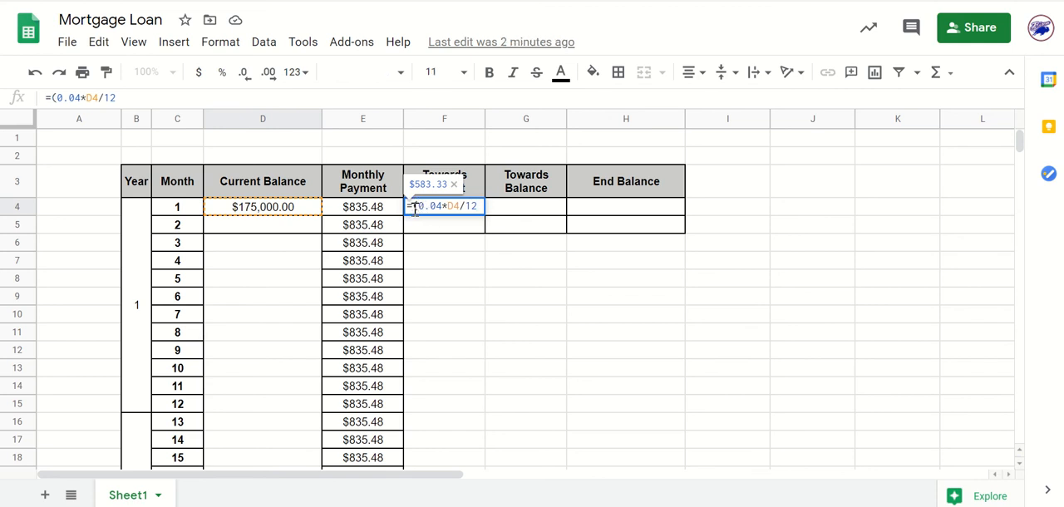
key(Right)
key(Right)
key(Right)
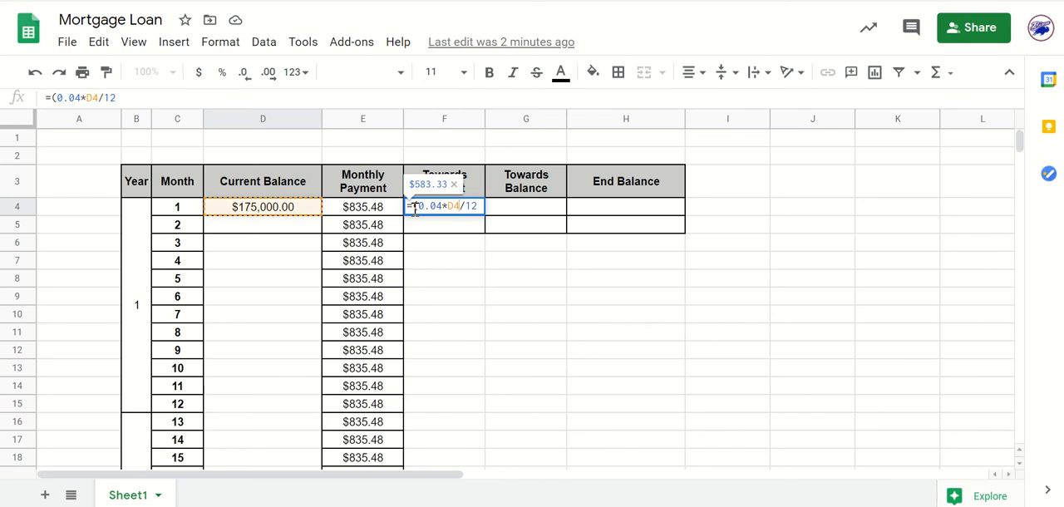
text())
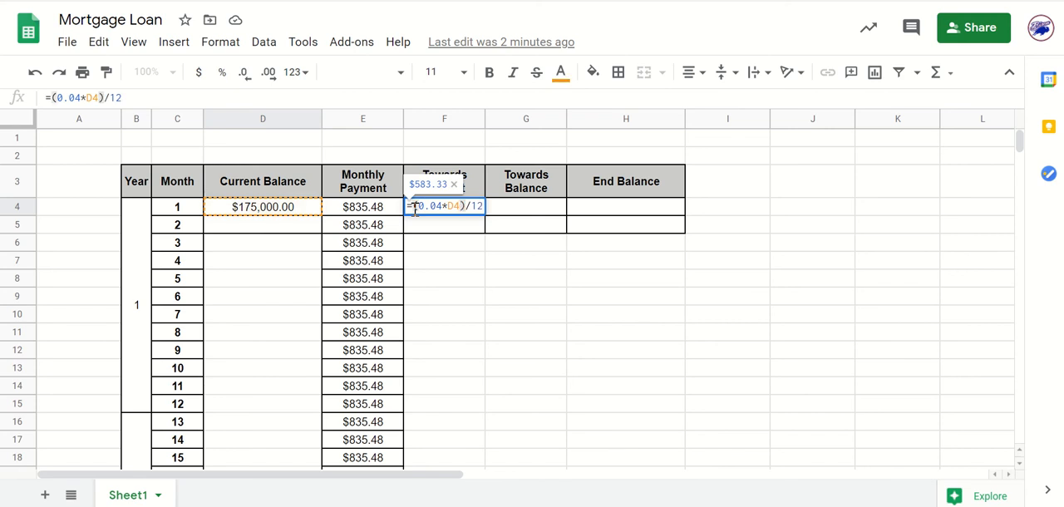
key(Return)
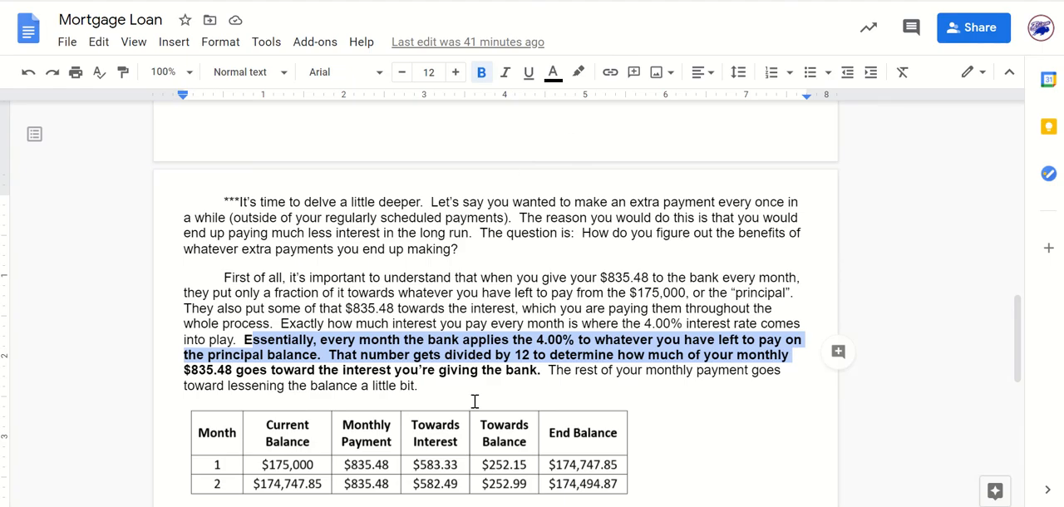
scroll(475, 401, down, 2)
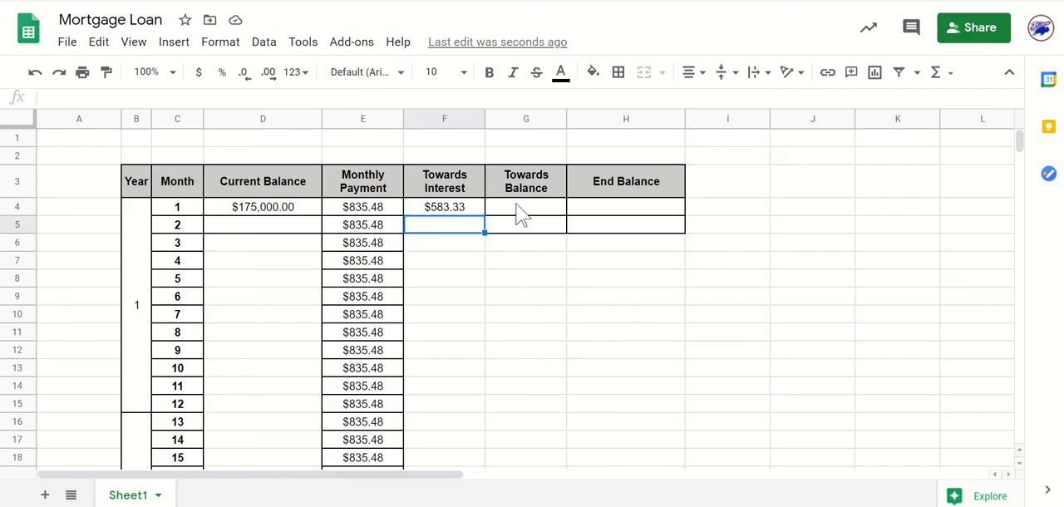
click(549, 222)
click(453, 216)
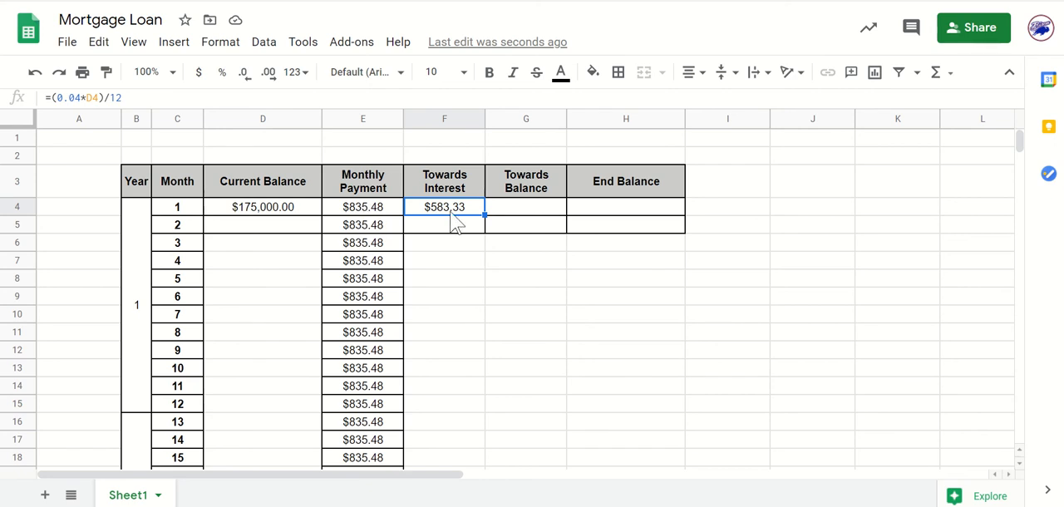
click(540, 214)
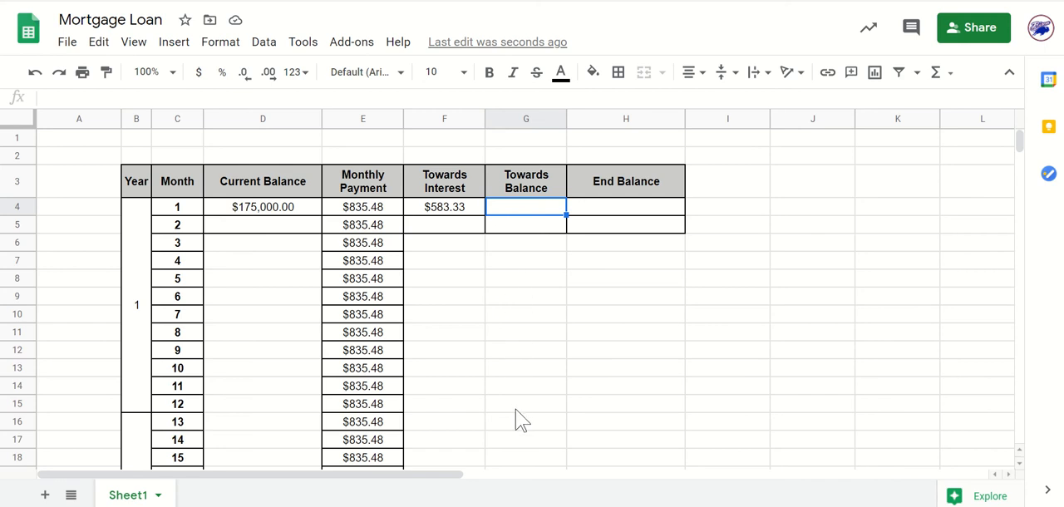
scroll(515, 418, down, 10)
scroll(515, 418, up, 10)
click(656, 225)
Enter month 1's Towards Balance formula in G4 as =E4-F4, subtracting the interest from the monthly payment.
click(513, 208)
text(=)
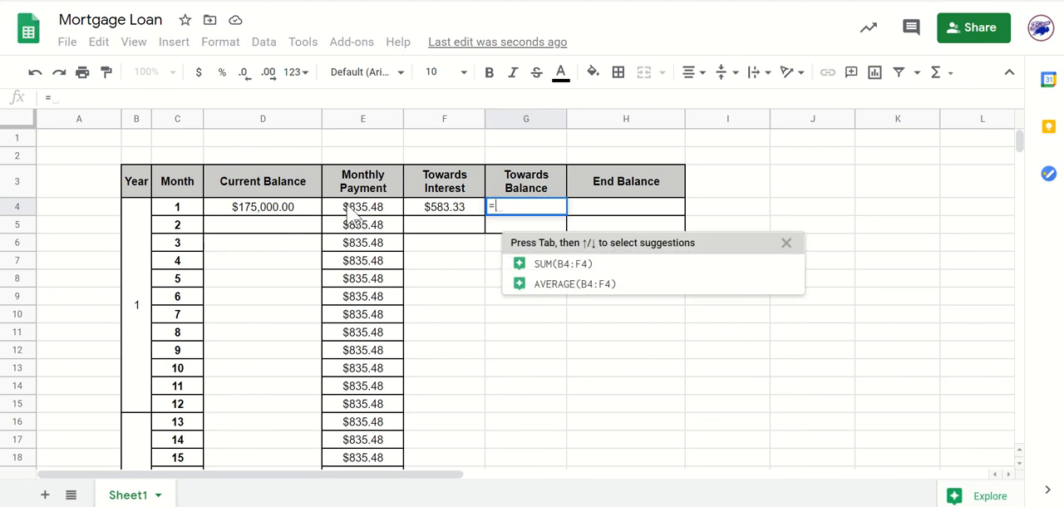
click(356, 212)
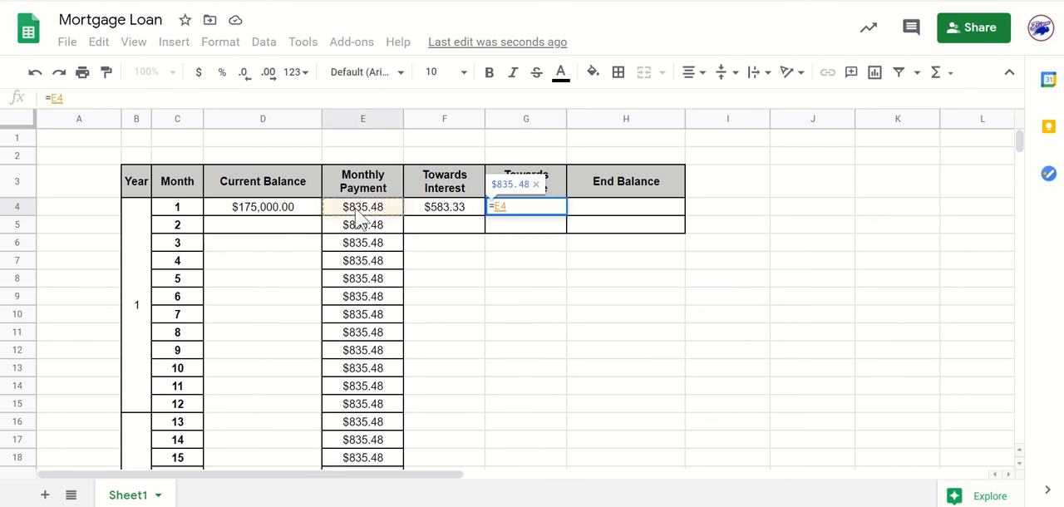
text(-)
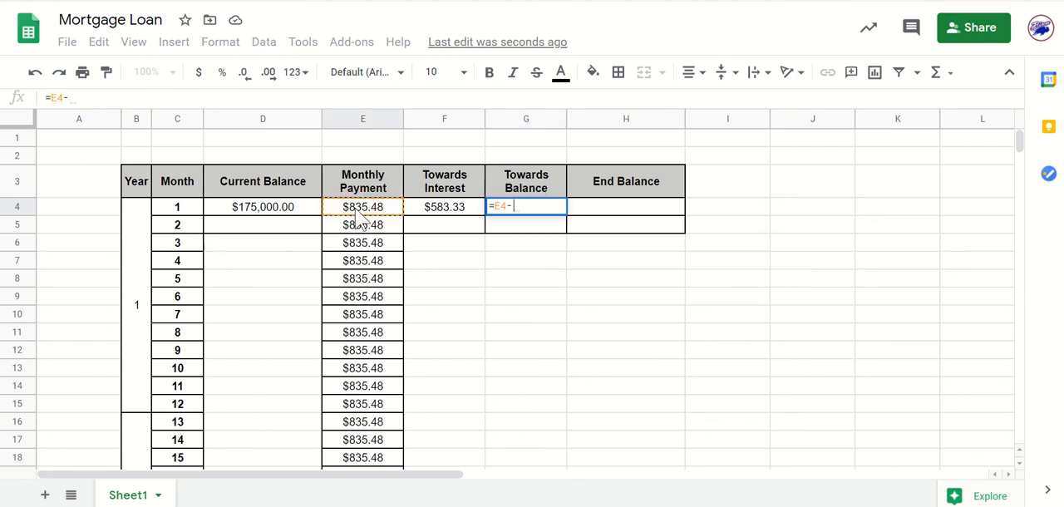
click(431, 213)
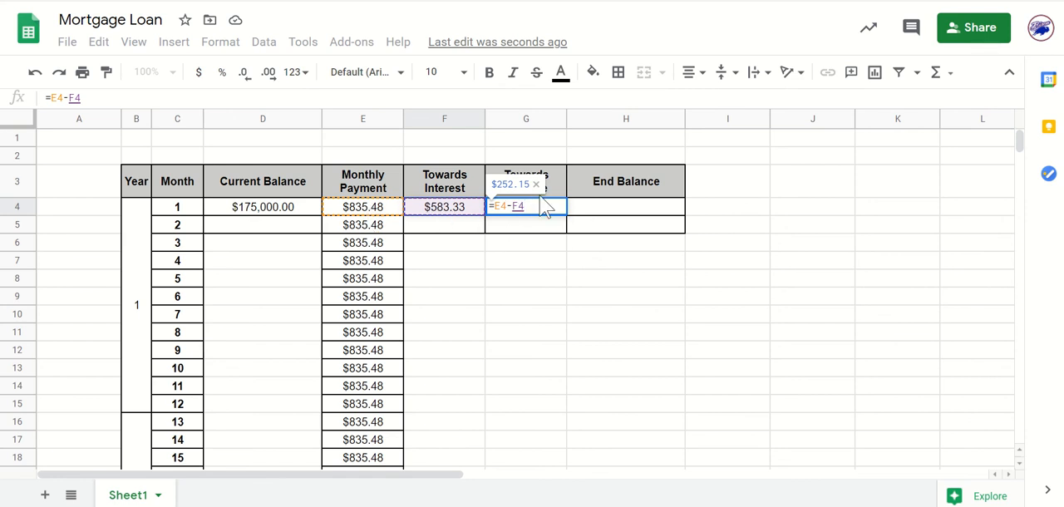
key(Return)
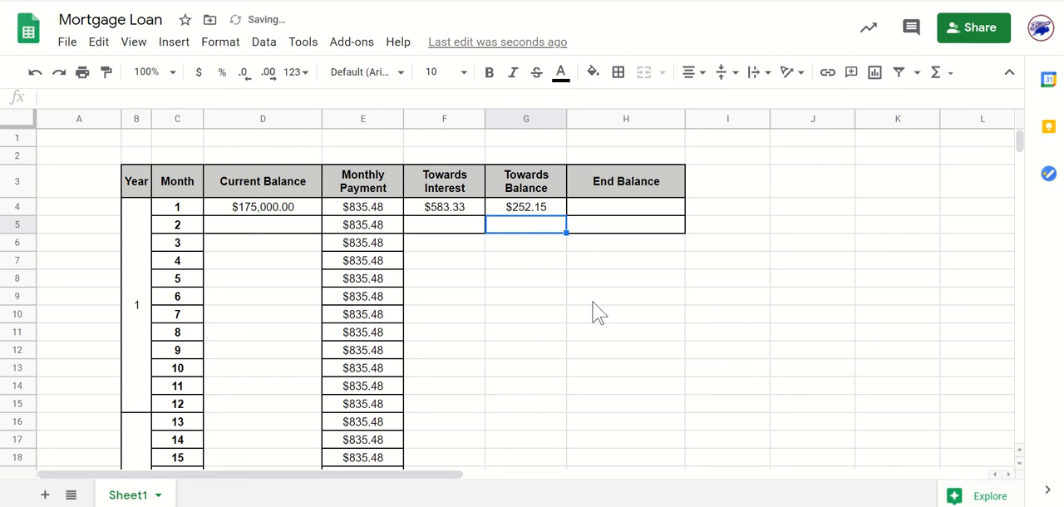
Enter month 1's End Balance formula in H4 as =D4-G4, subtracting the Towards Balance amount from the current balance.
click(628, 210)
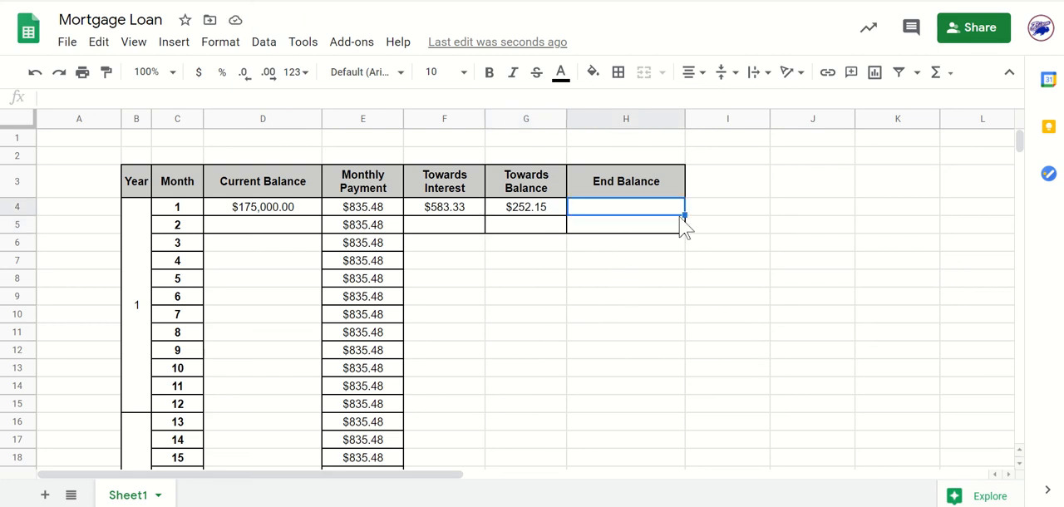
click(692, 317)
click(630, 216)
text(=)
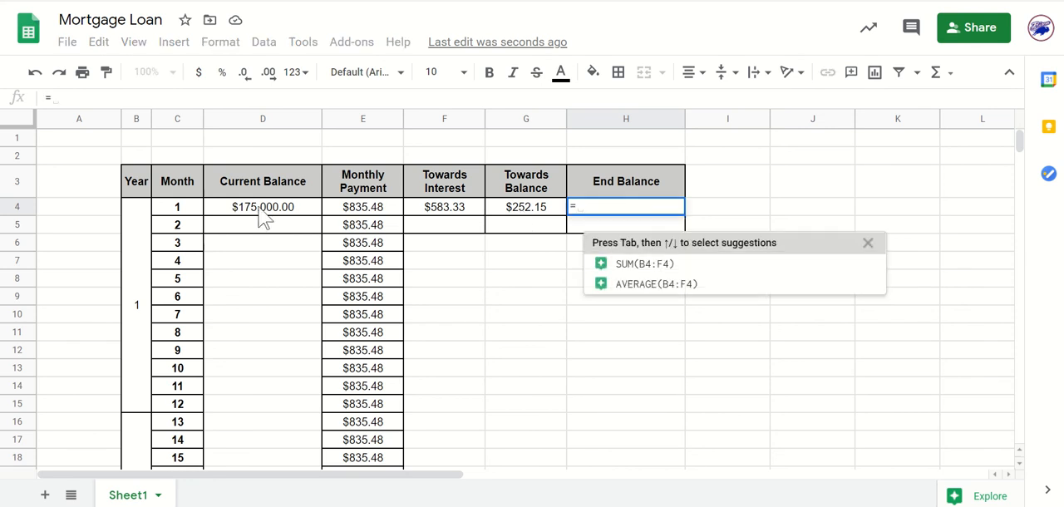
click(260, 209)
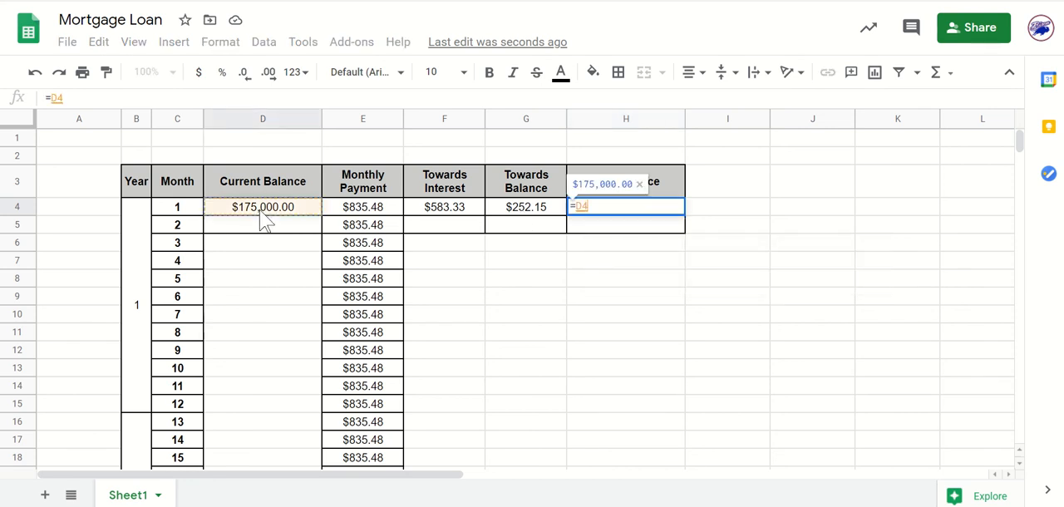
text(-)
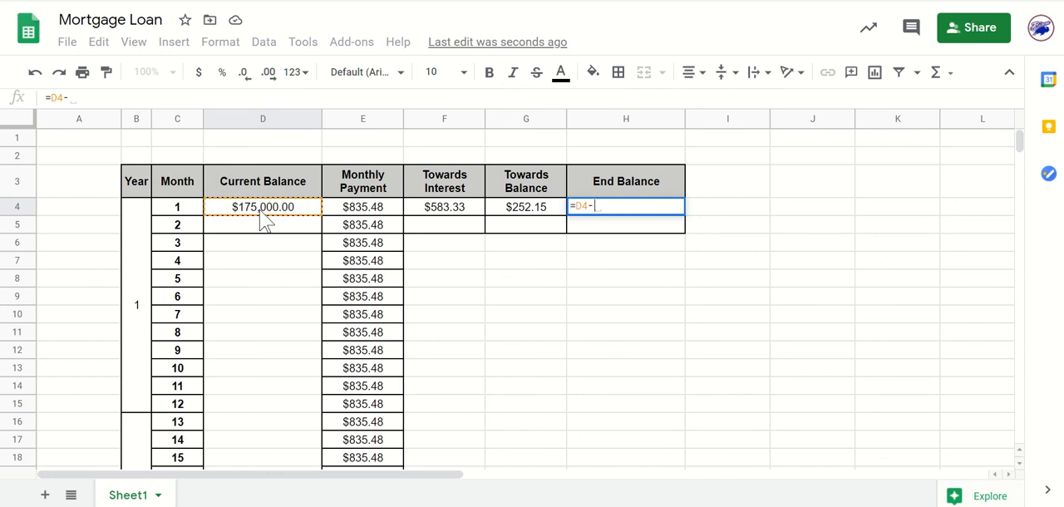
click(514, 214)
key(Return)
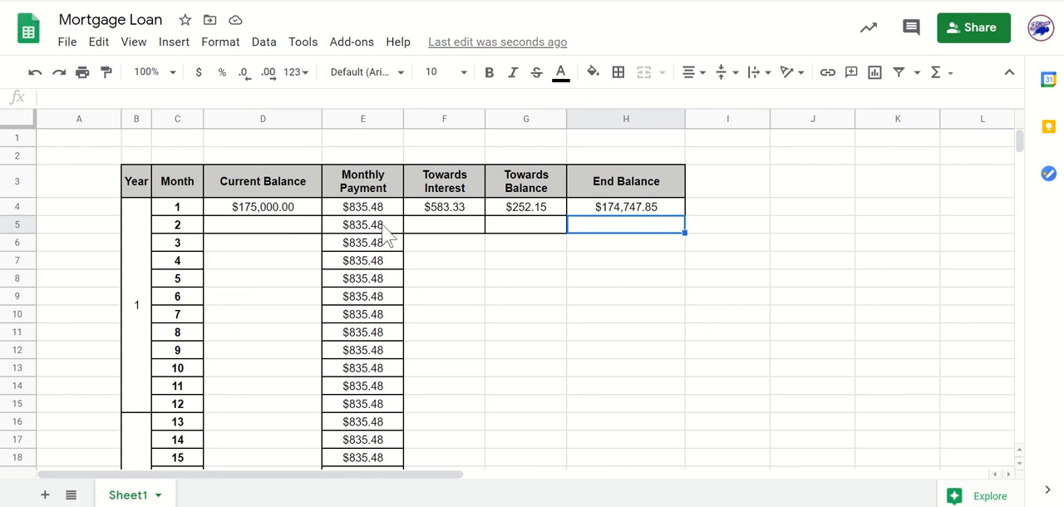
click(670, 208)
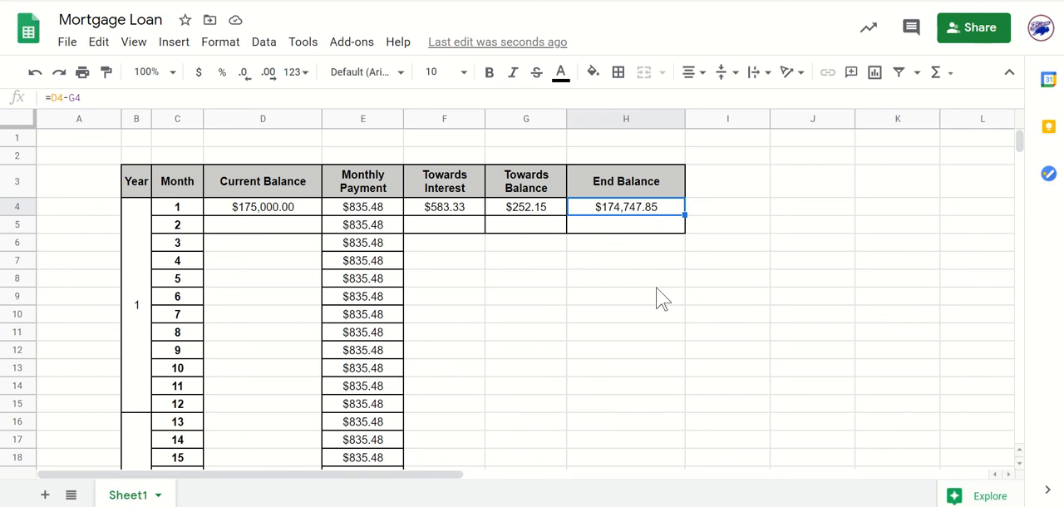
click(651, 279)
click(642, 209)
click(272, 234)
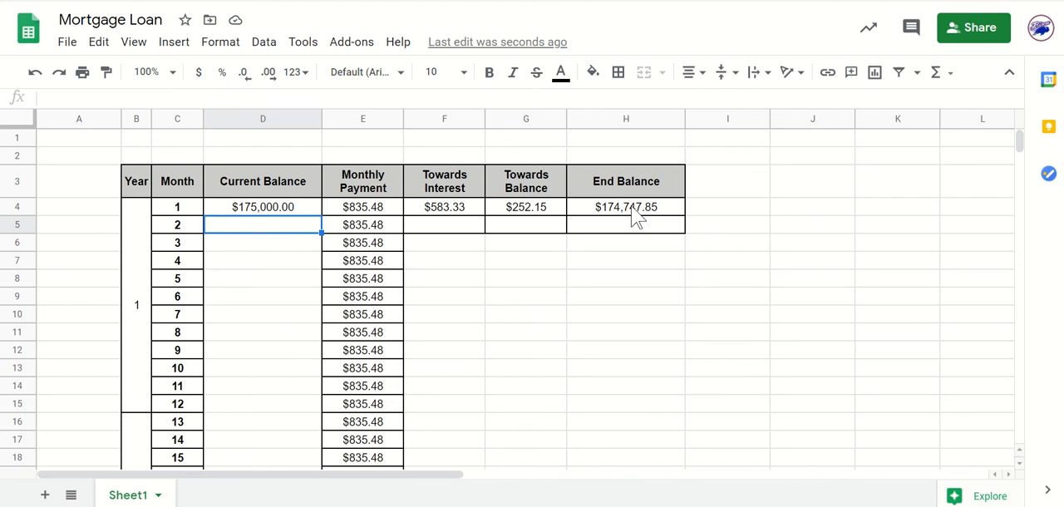
click(576, 334)
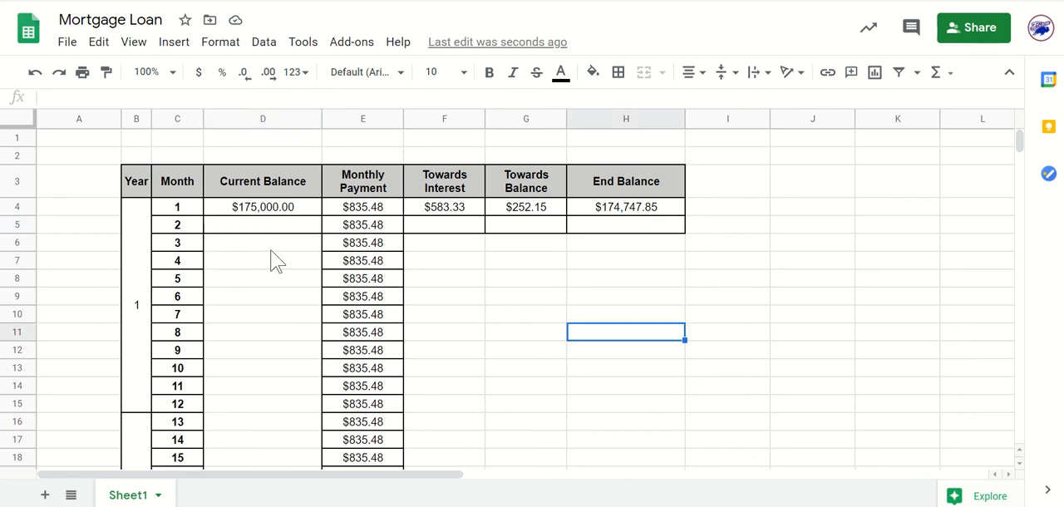
Link month 2's Current Balance in D5 to month 1's End Balance with the formula =H4.
click(266, 227)
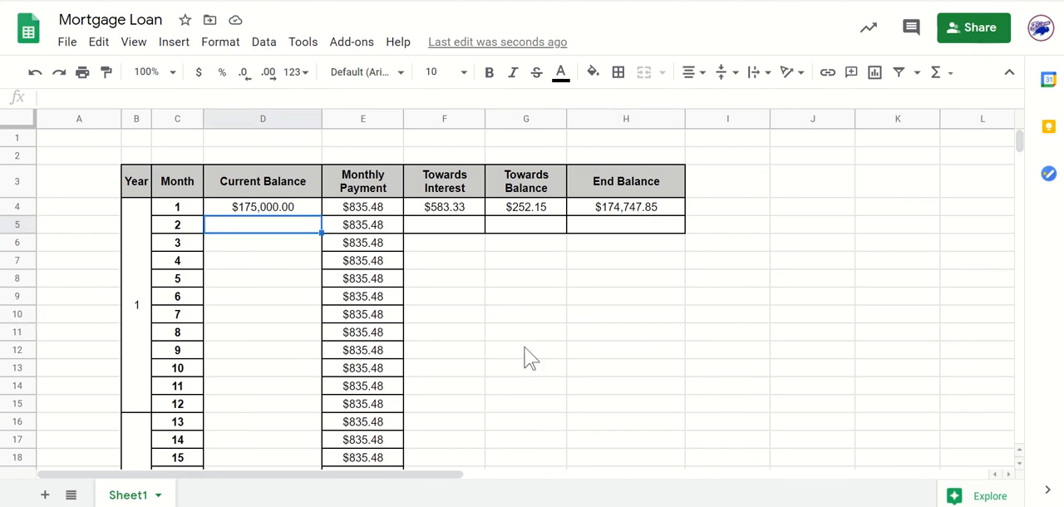
text(=)
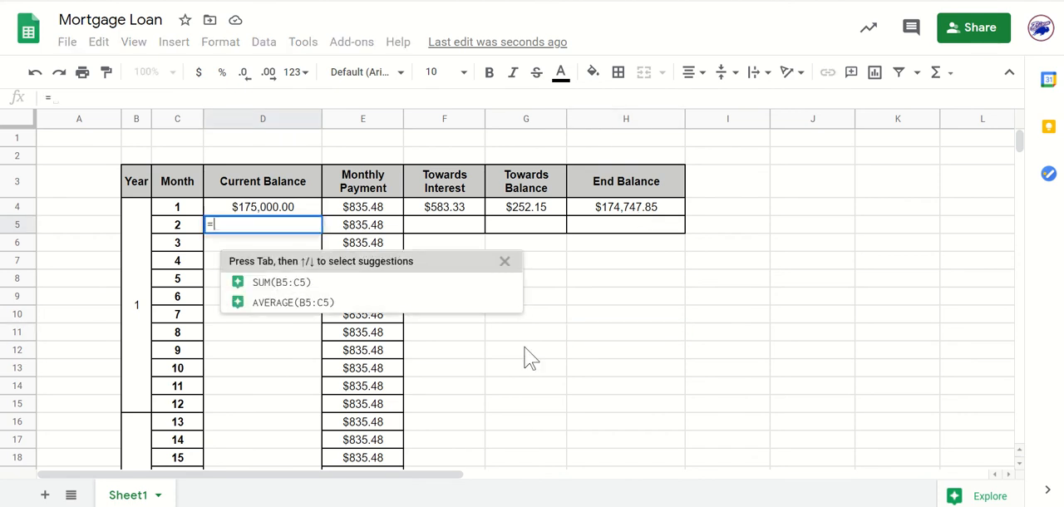
click(628, 215)
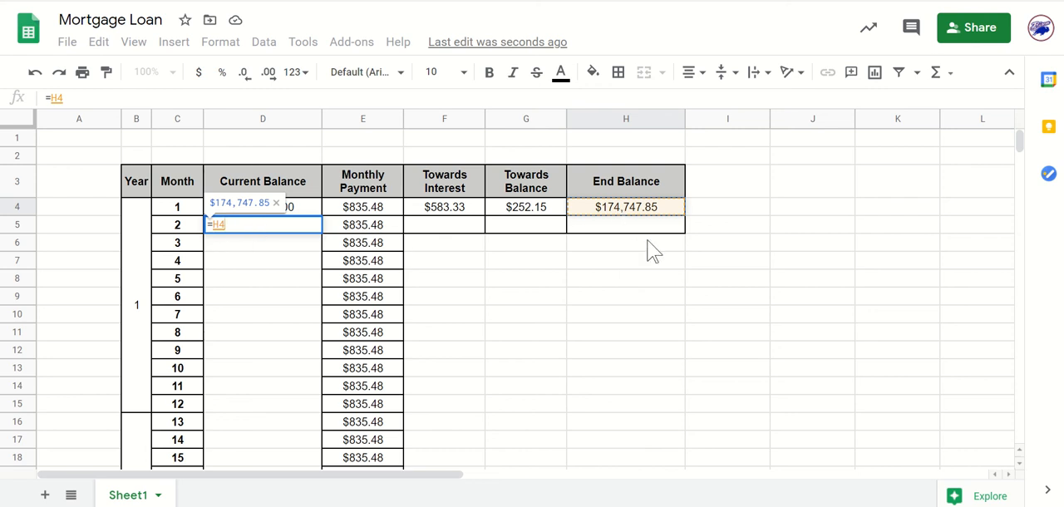
key(Return)
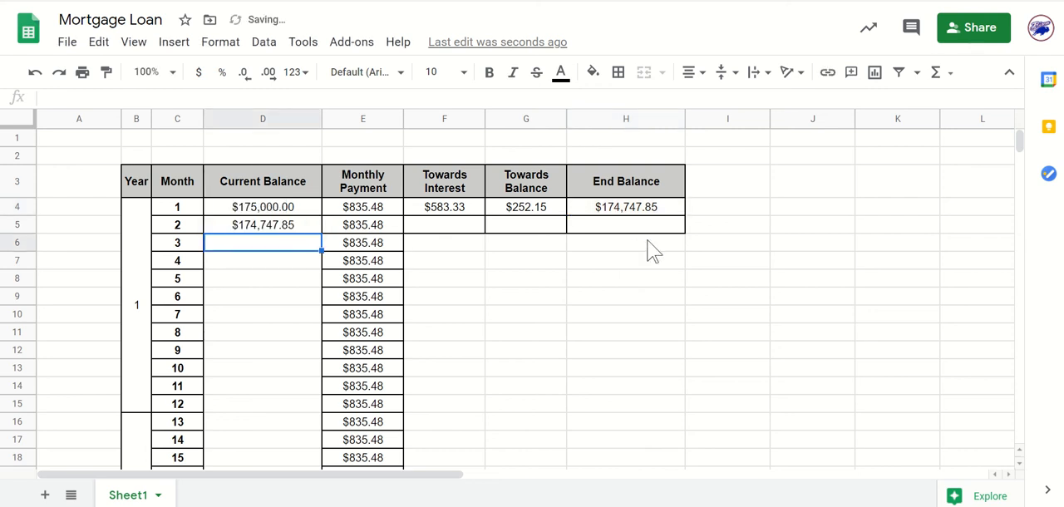
click(649, 320)
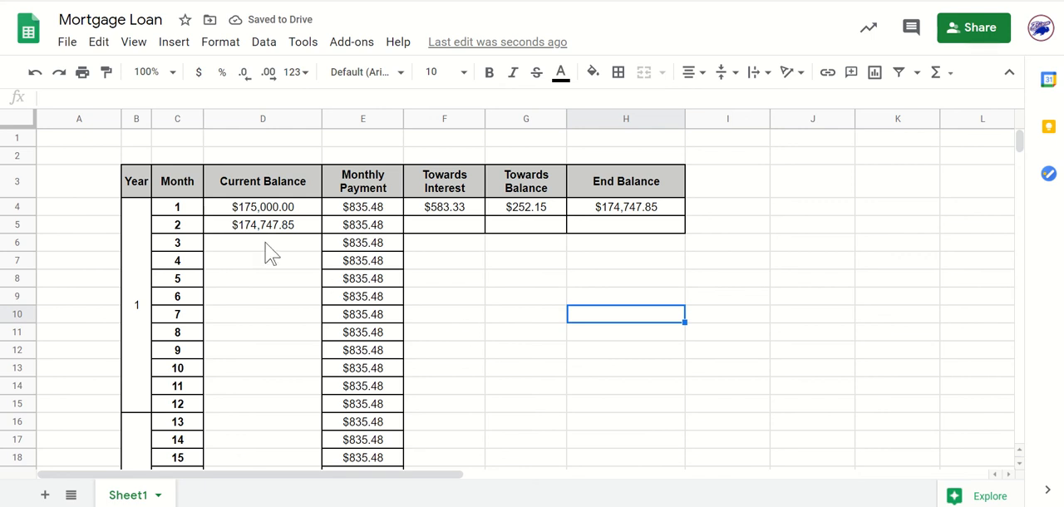
click(589, 335)
click(296, 210)
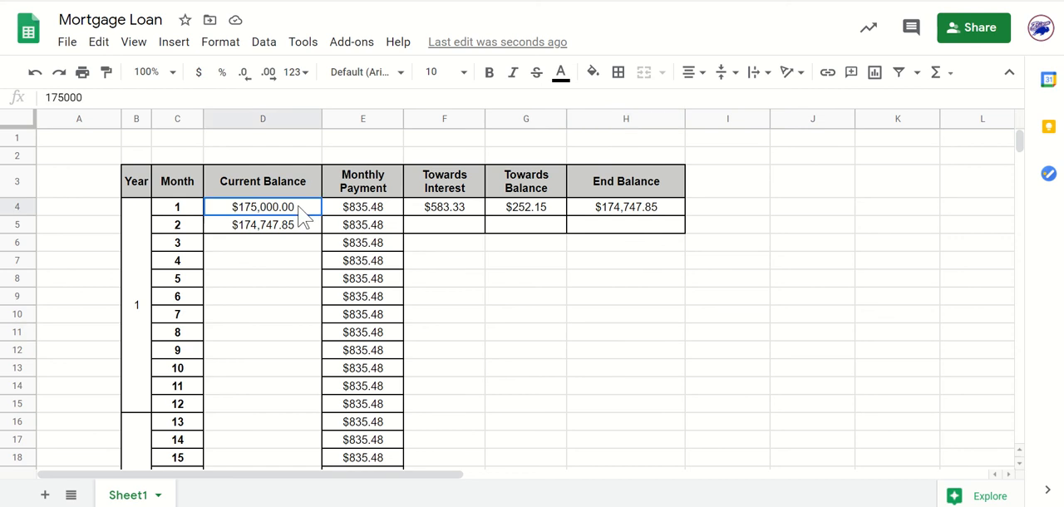
click(303, 228)
click(307, 299)
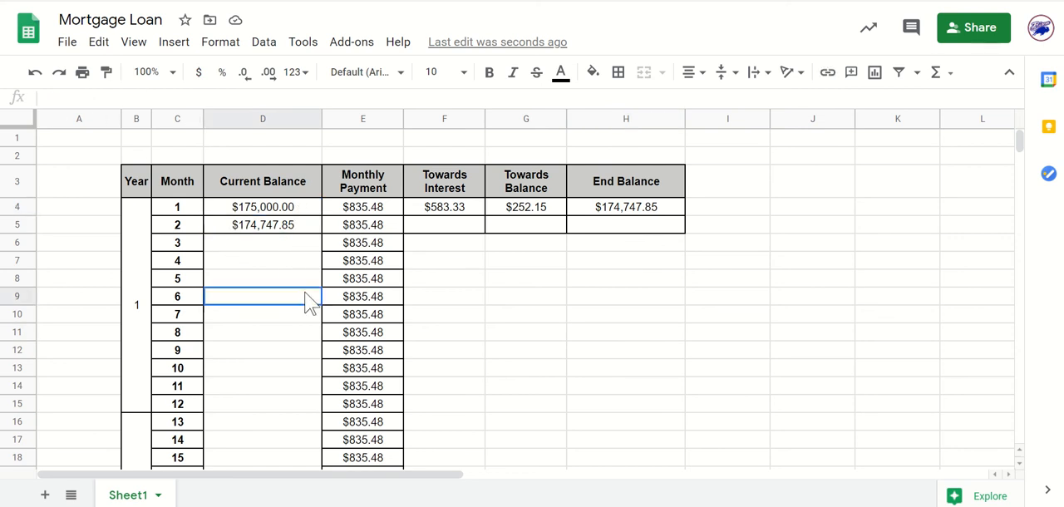
click(299, 230)
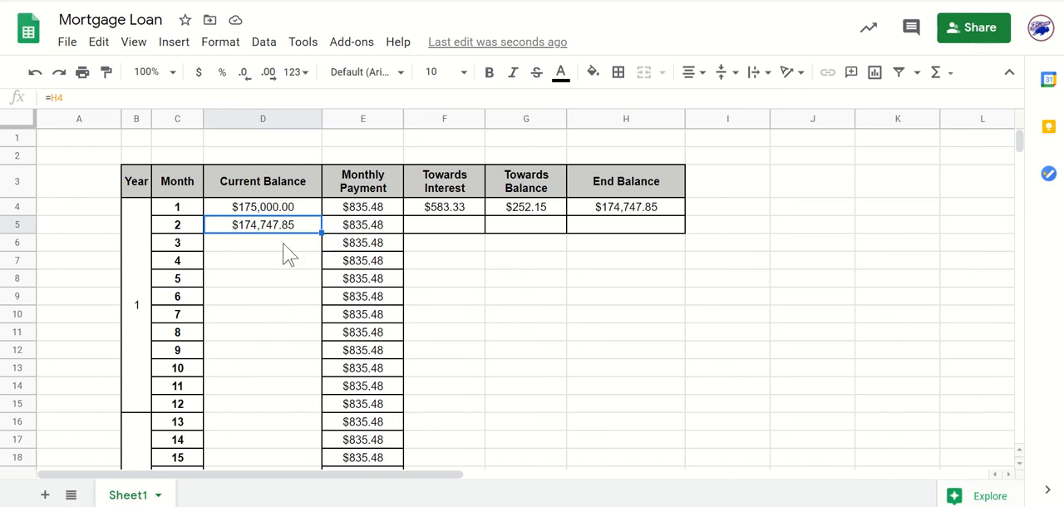
click(462, 312)
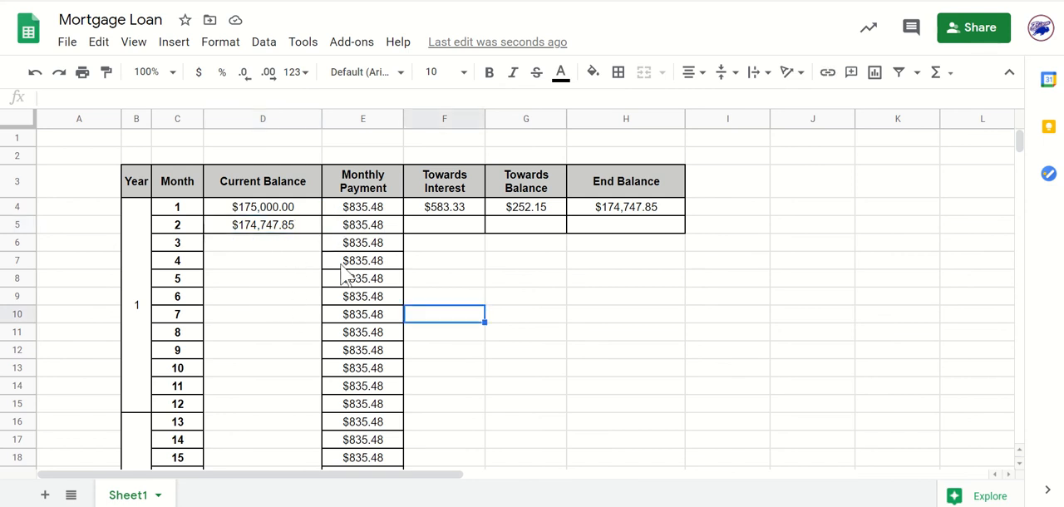
click(293, 248)
click(608, 223)
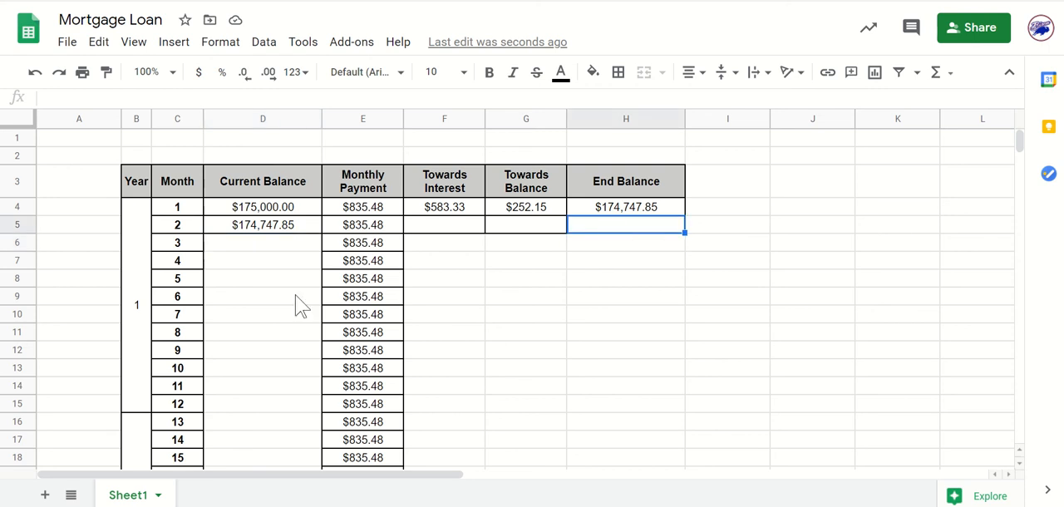
click(261, 262)
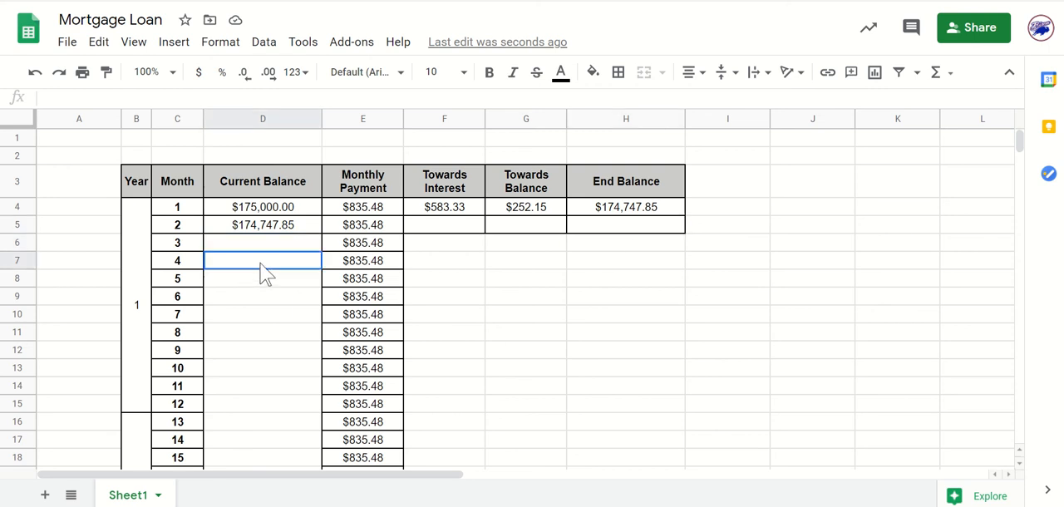
click(613, 224)
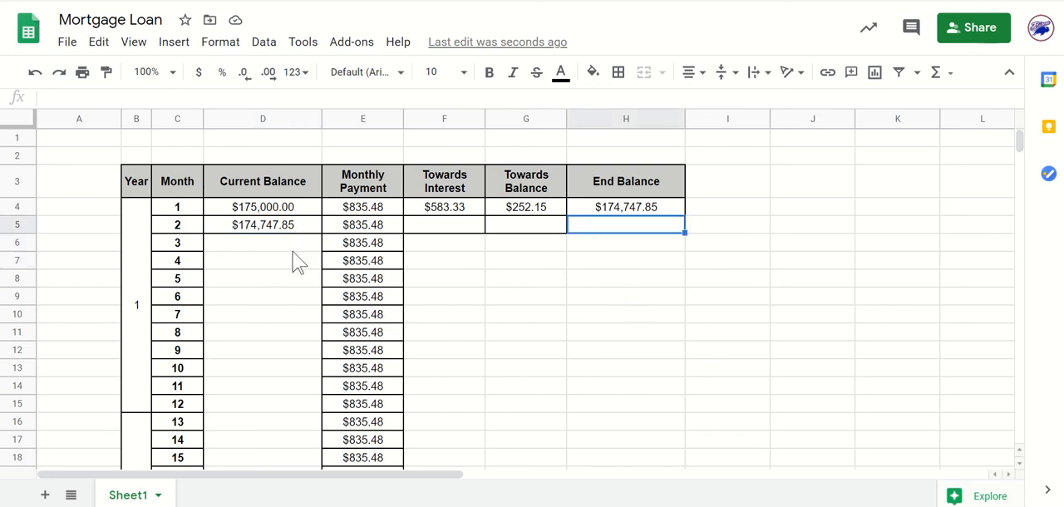
Copy month 2's Current Balance formula from D5 down through month 5 in D8, and check the reference in D6.
click(304, 227)
drag(321, 234, 316, 278)
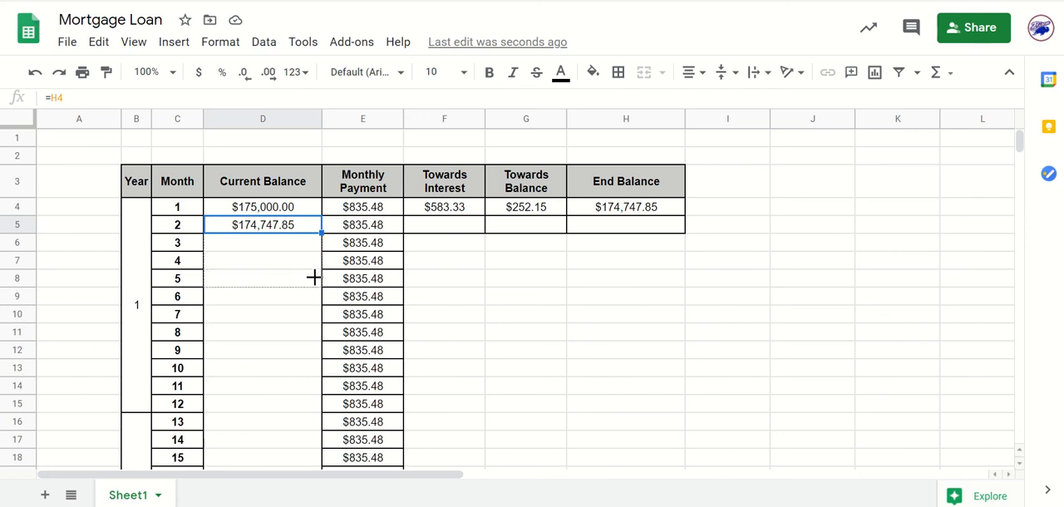
click(546, 319)
click(284, 246)
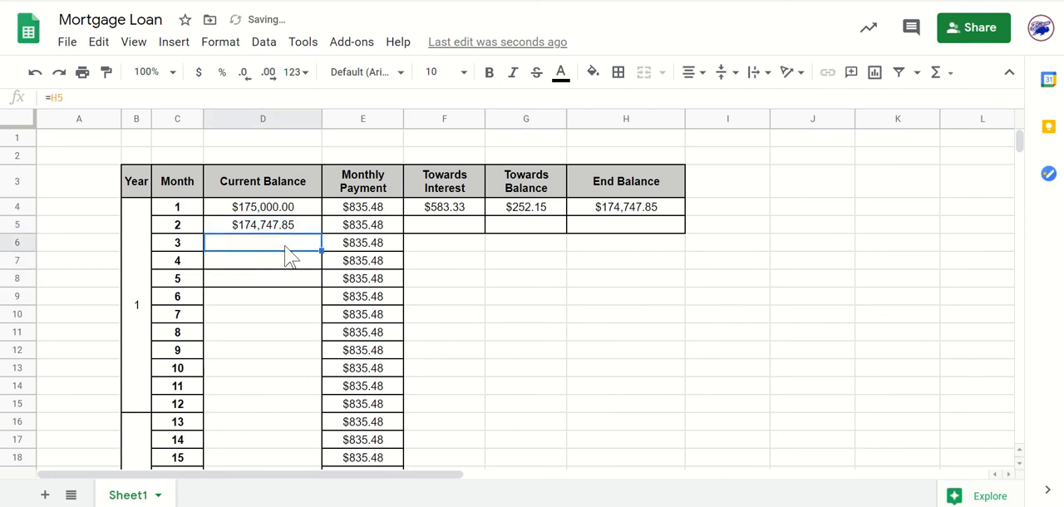
click(619, 225)
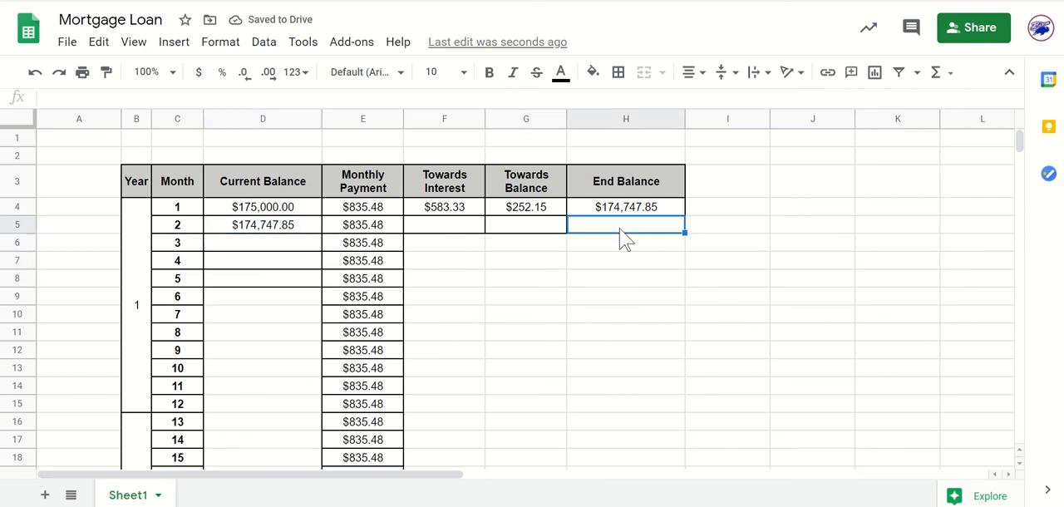
Fill the Current Balance formula from D5 down the column through month 360 in row 363.
click(496, 277)
click(294, 228)
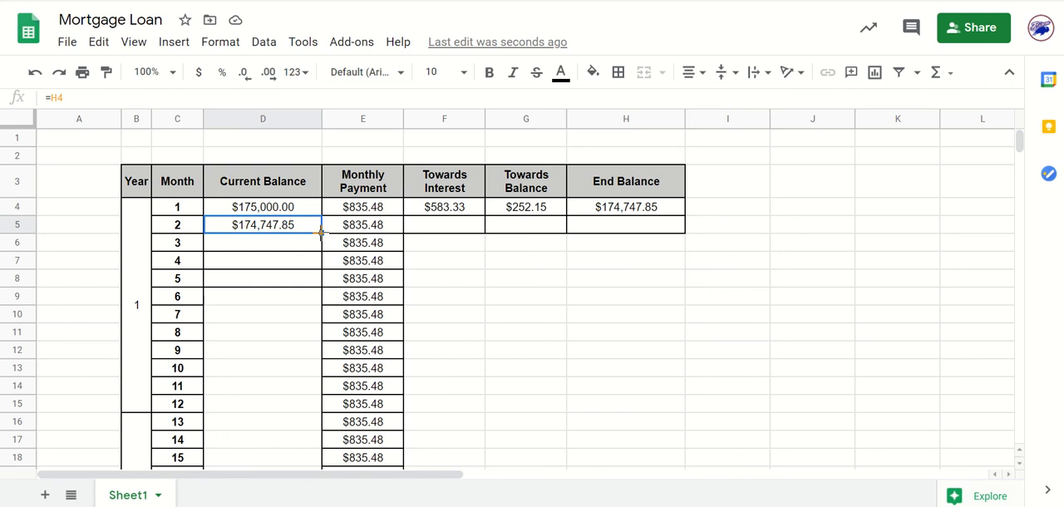
drag(320, 233, 292, 237)
click(483, 304)
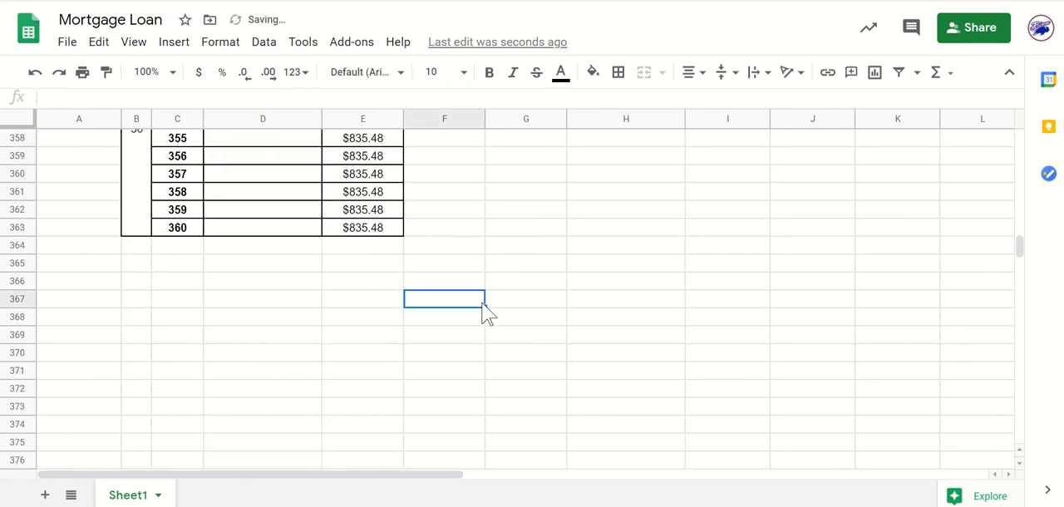
scroll(486, 312, up, 20)
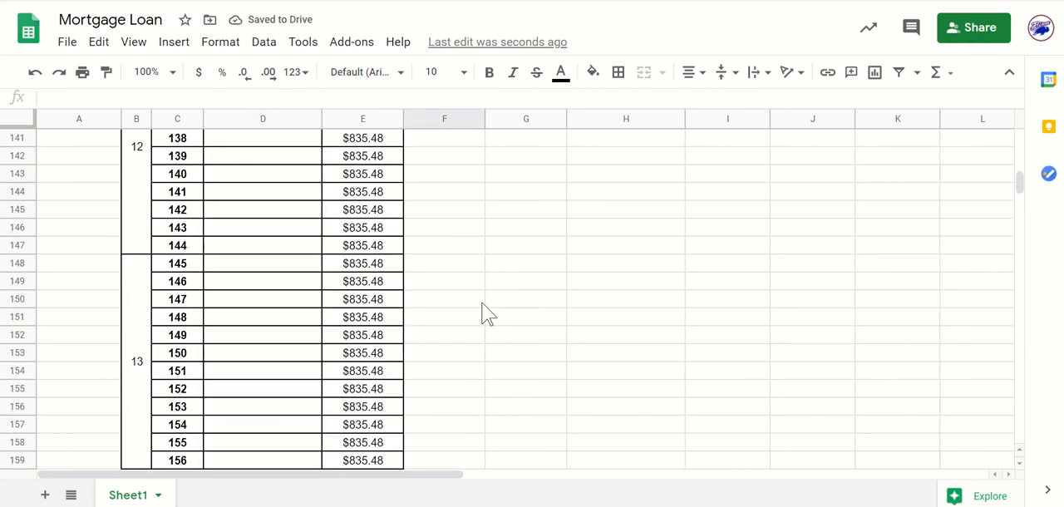
scroll(487, 312, up, 20)
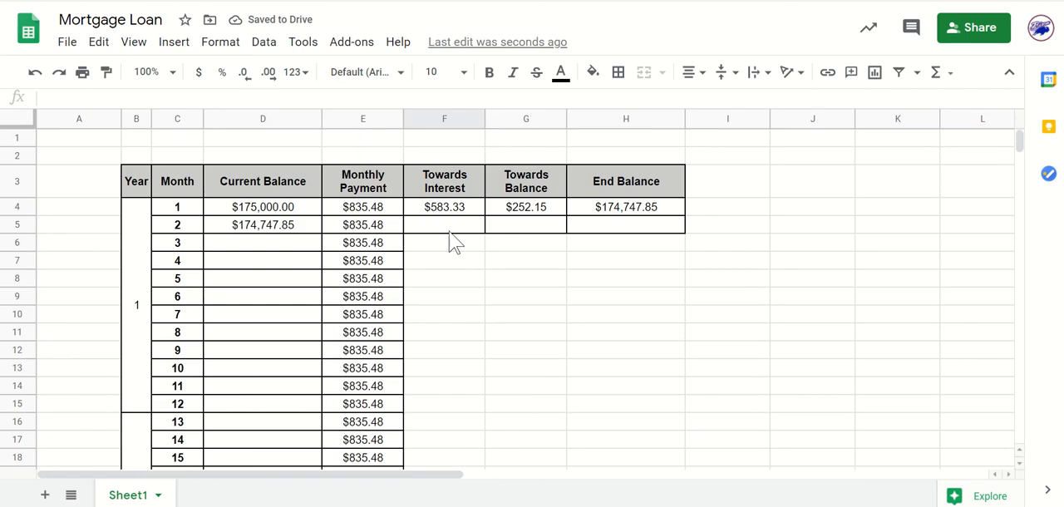
Copy month 1's Towards Interest, Towards Balance and End Balance formulas from F4:H4 down through month 360 in row 363.
drag(443, 209, 641, 220)
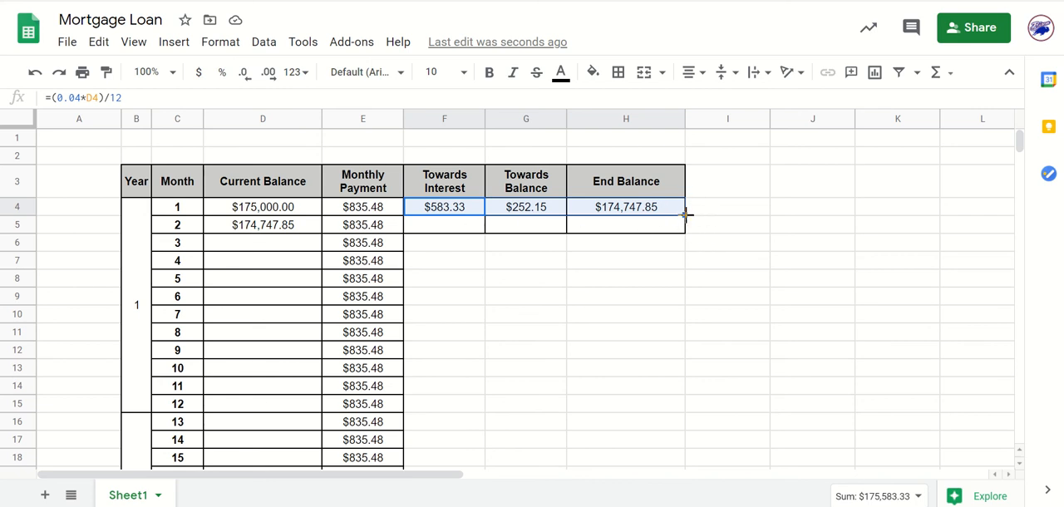
drag(687, 258, 689, 334)
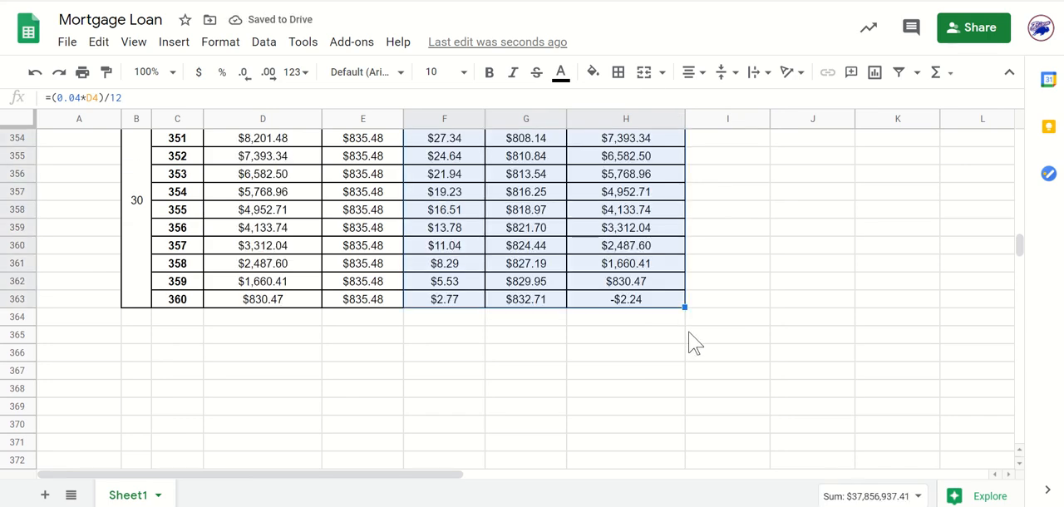
click(689, 335)
Examine month 360's End Balance in H363 and its formula, and review the balances of the months leading up to it.
click(627, 302)
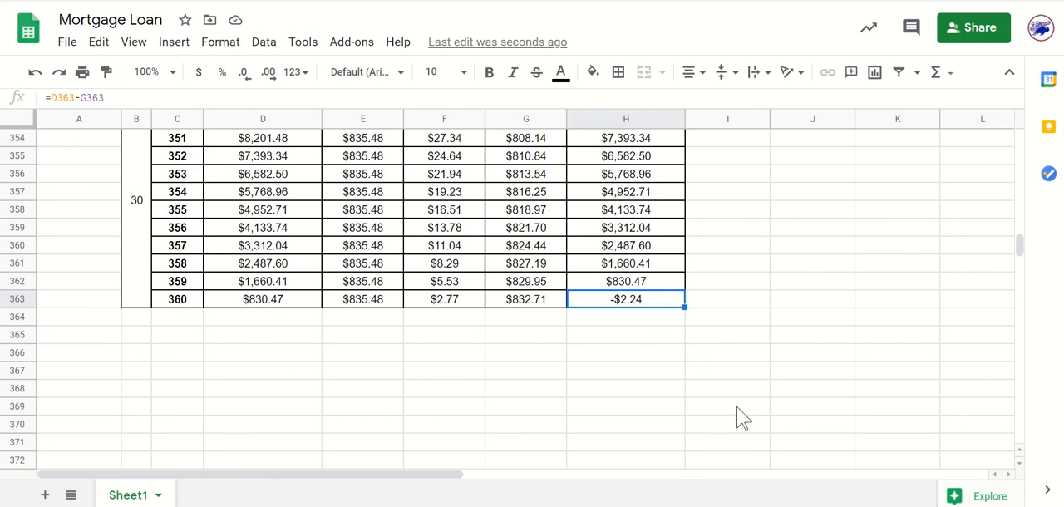
click(693, 370)
click(623, 301)
click(726, 356)
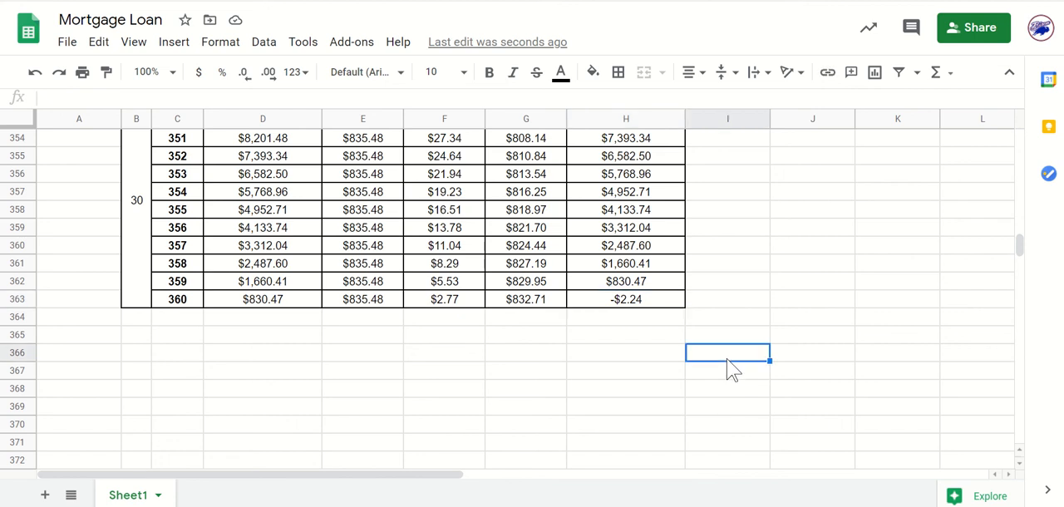
click(644, 303)
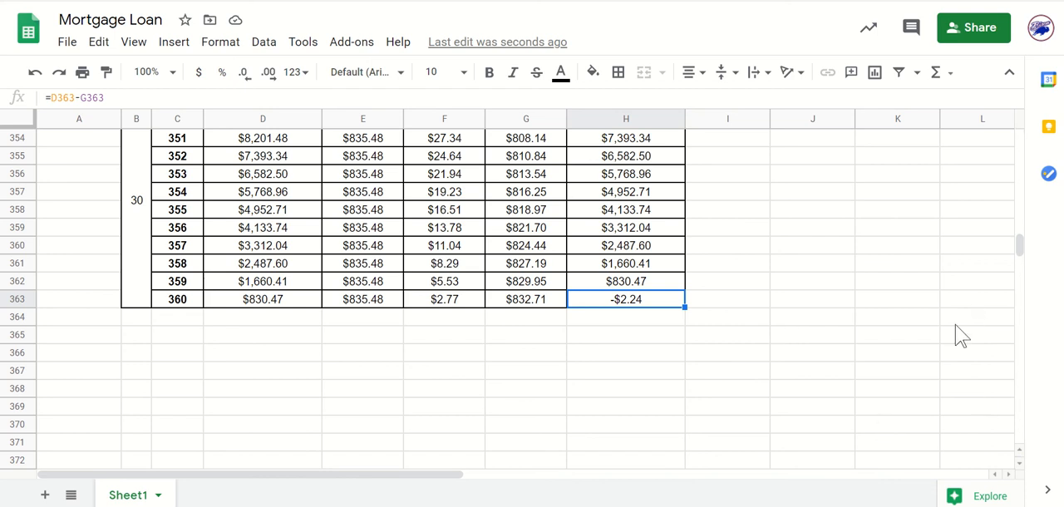
click(682, 357)
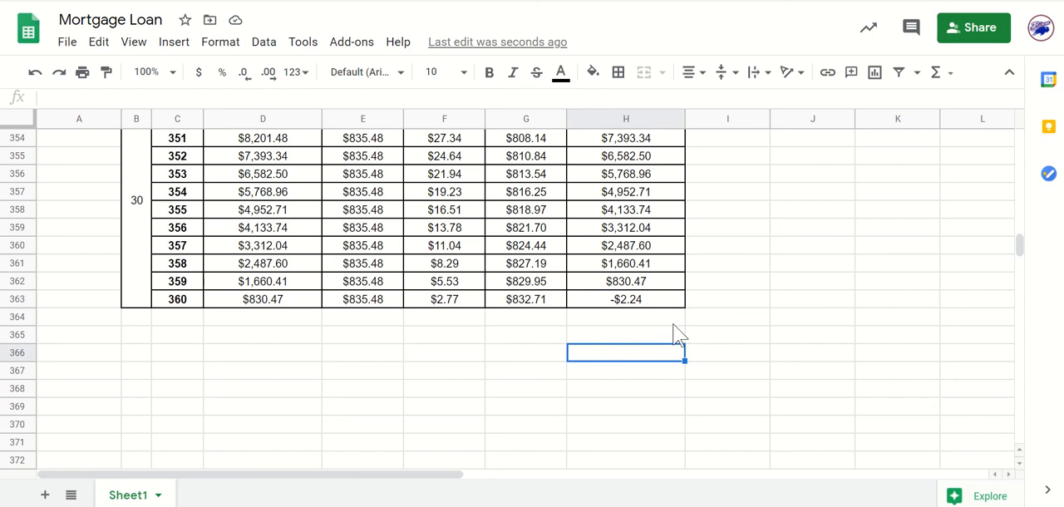
click(642, 303)
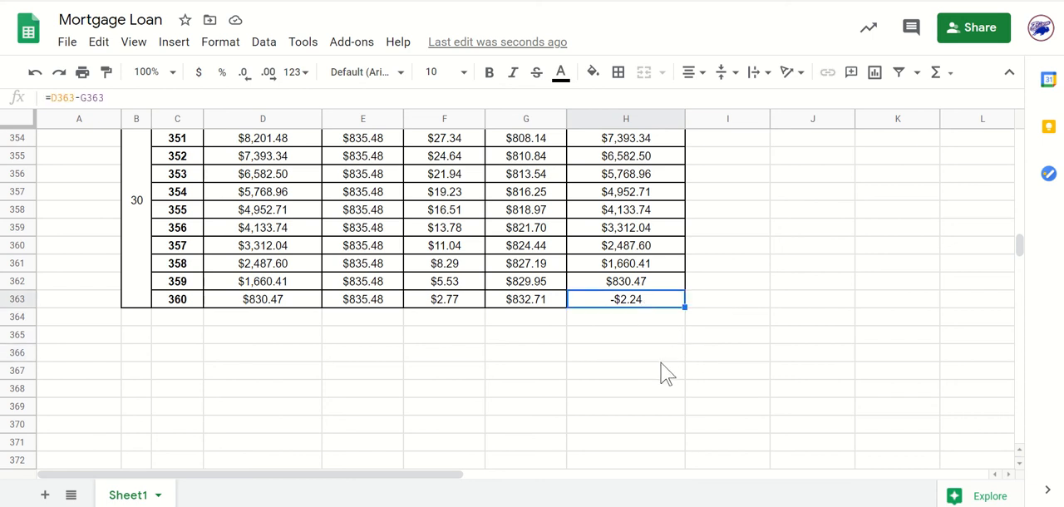
click(713, 330)
scroll(654, 313, up, 15)
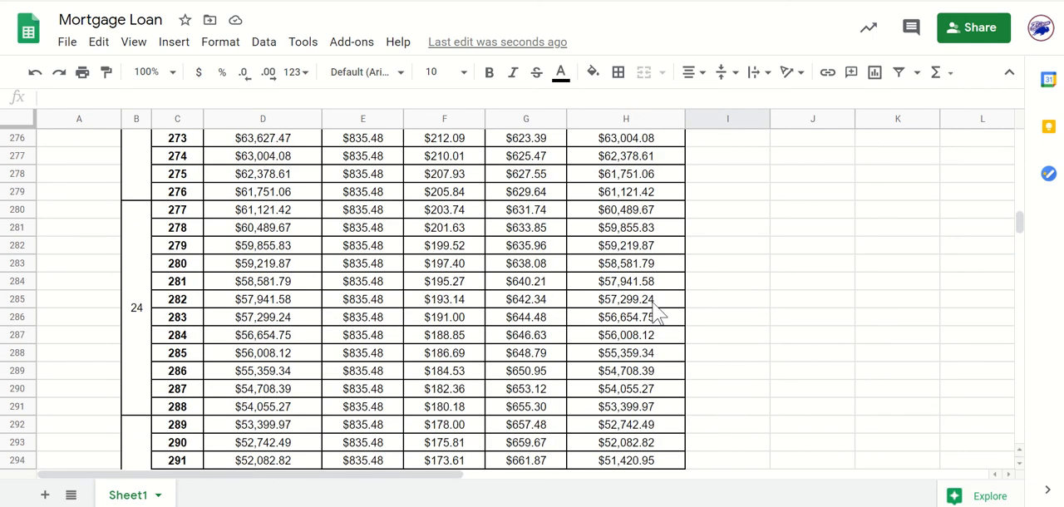
scroll(654, 313, down, 17)
scroll(655, 313, up, 6)
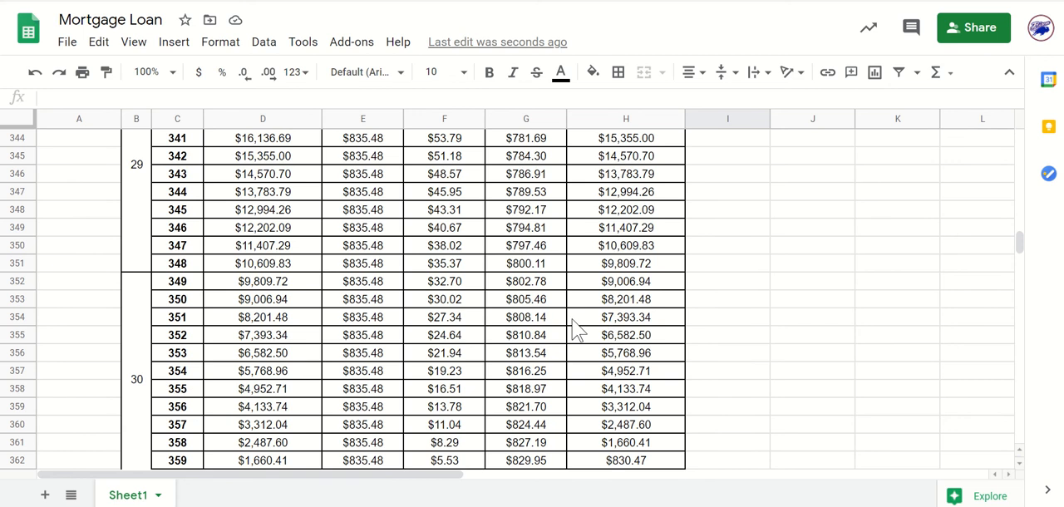
scroll(573, 329, down, 1)
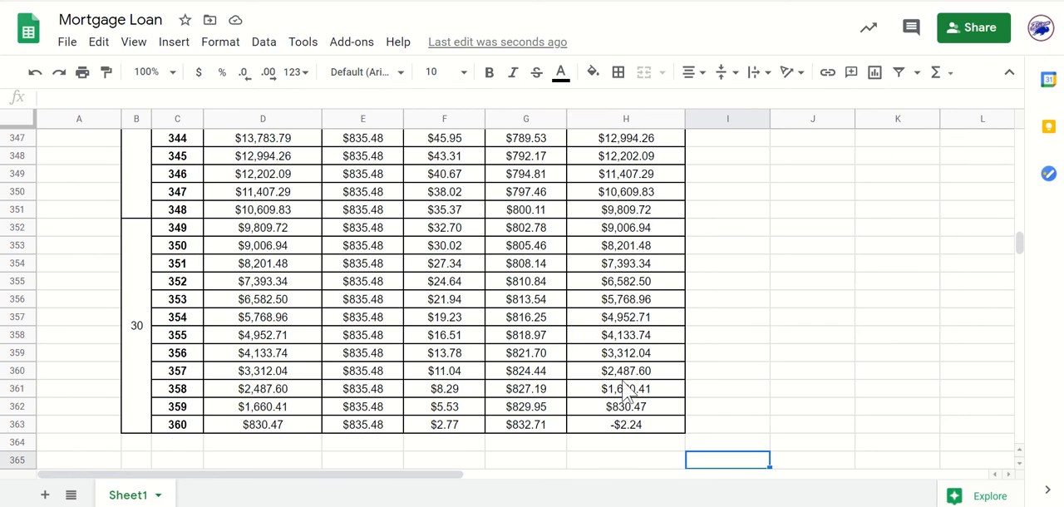
click(637, 427)
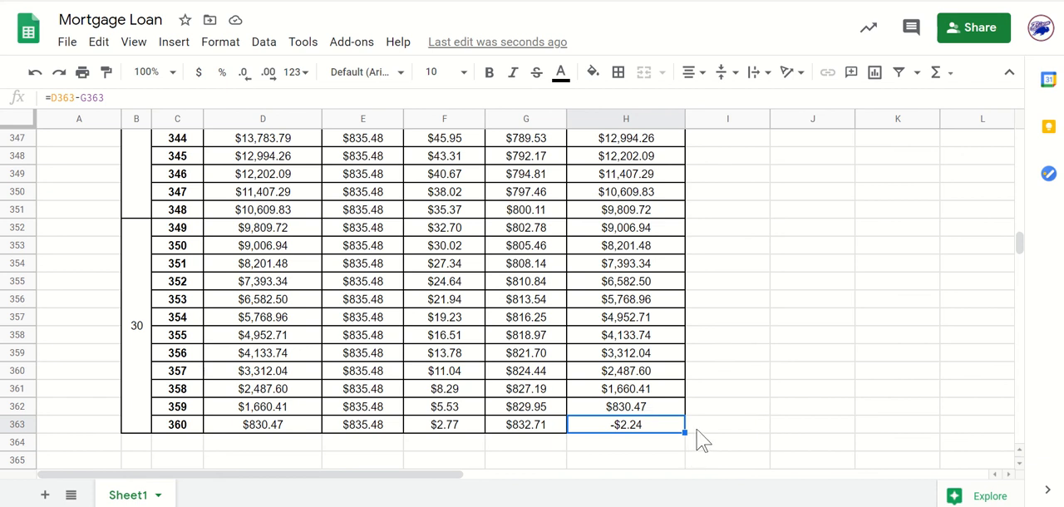
click(729, 430)
click(676, 433)
click(779, 428)
click(667, 431)
click(760, 414)
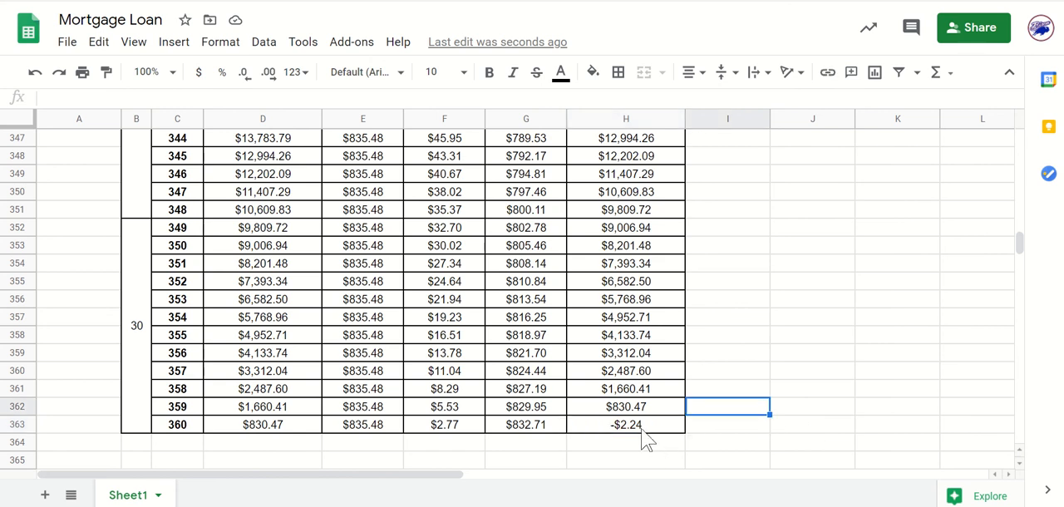
click(645, 429)
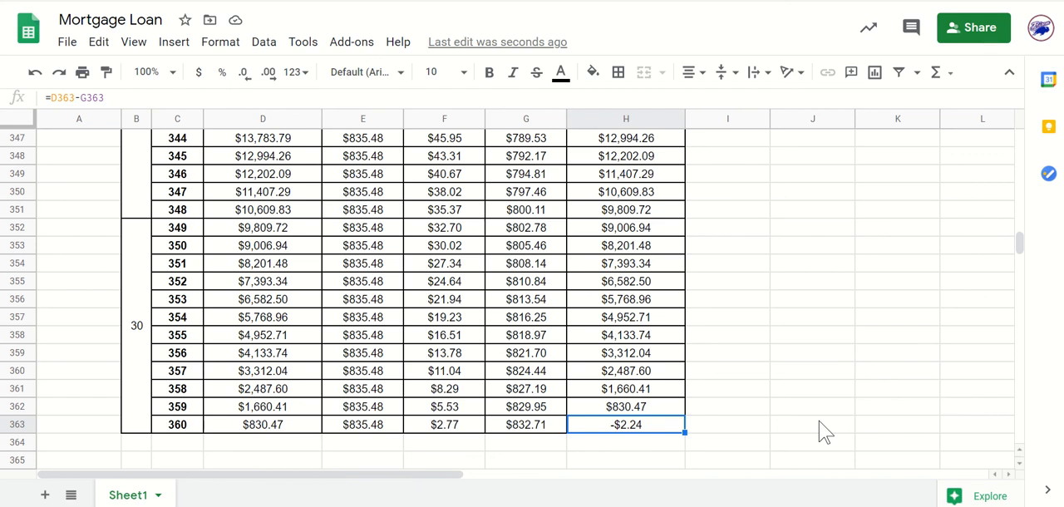
key(Right)
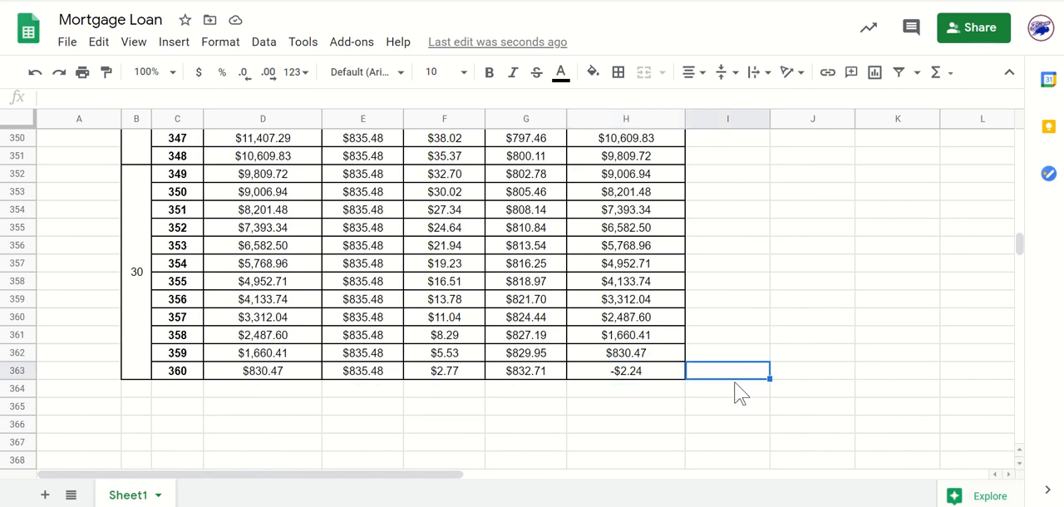
key(Left)
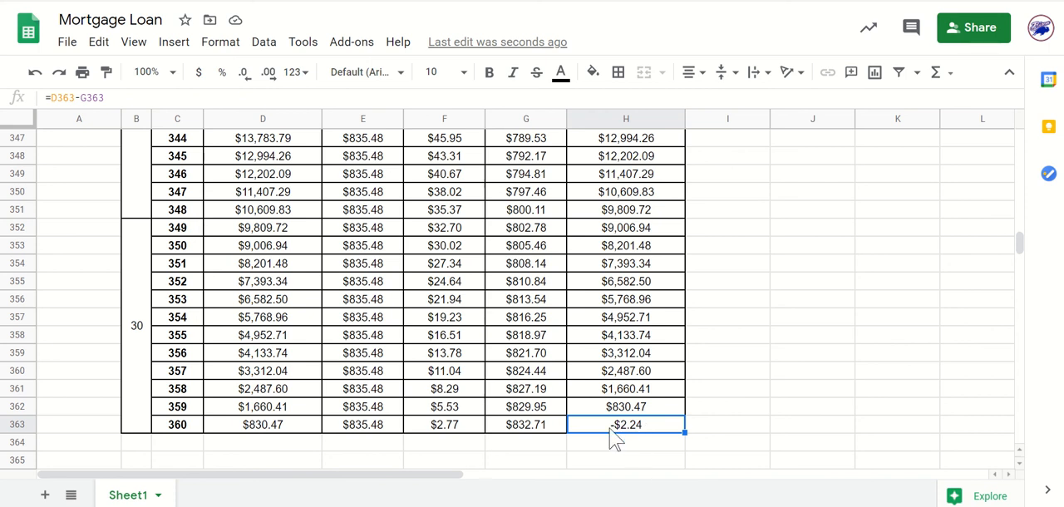
click(755, 409)
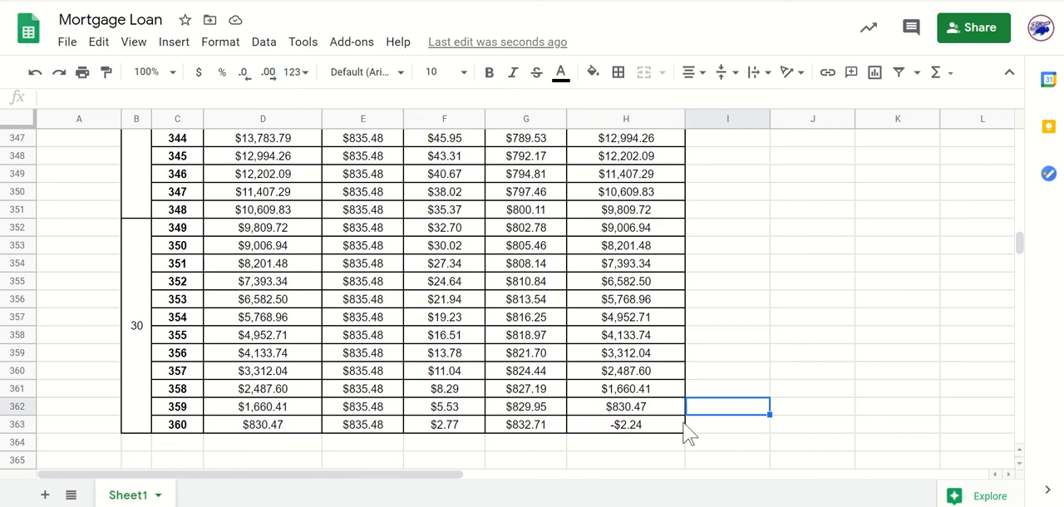
click(640, 428)
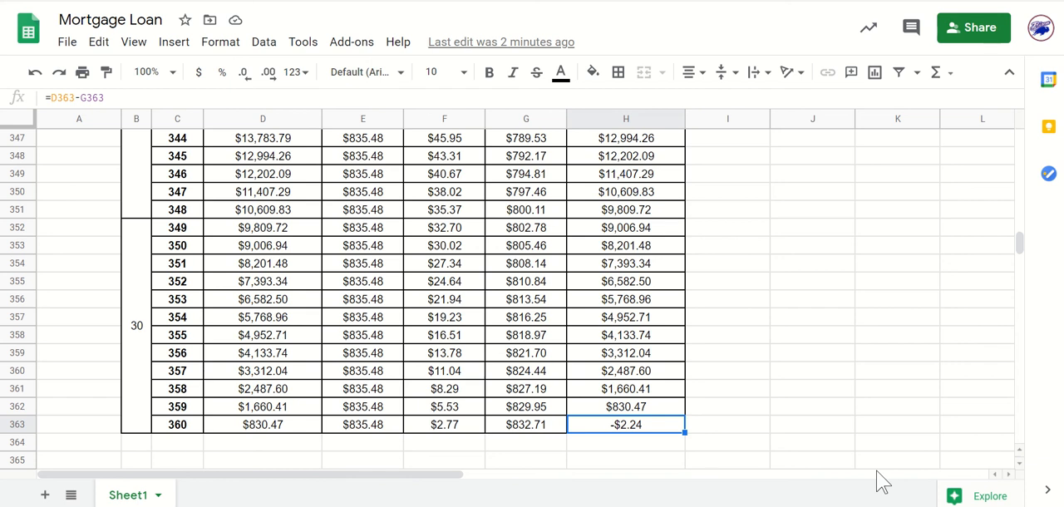
click(757, 429)
click(617, 427)
click(762, 394)
click(622, 428)
Review the payment table from month 1 through the end of year 3, checking the monthly payment and interest around months 36 and 37.
drag(1018, 247, 1007, 124)
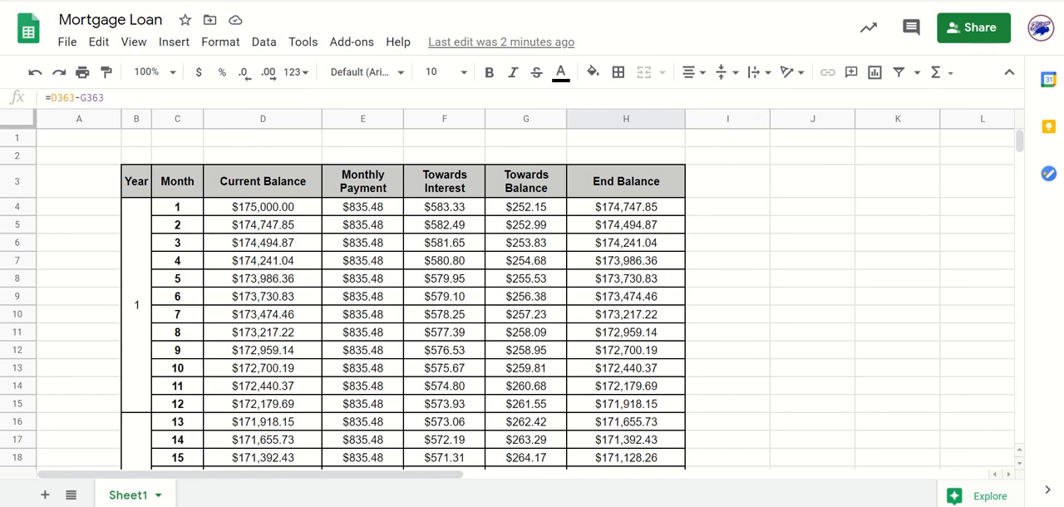
click(781, 1)
scroll(653, 300, down, 5)
scroll(768, 286, down, 5)
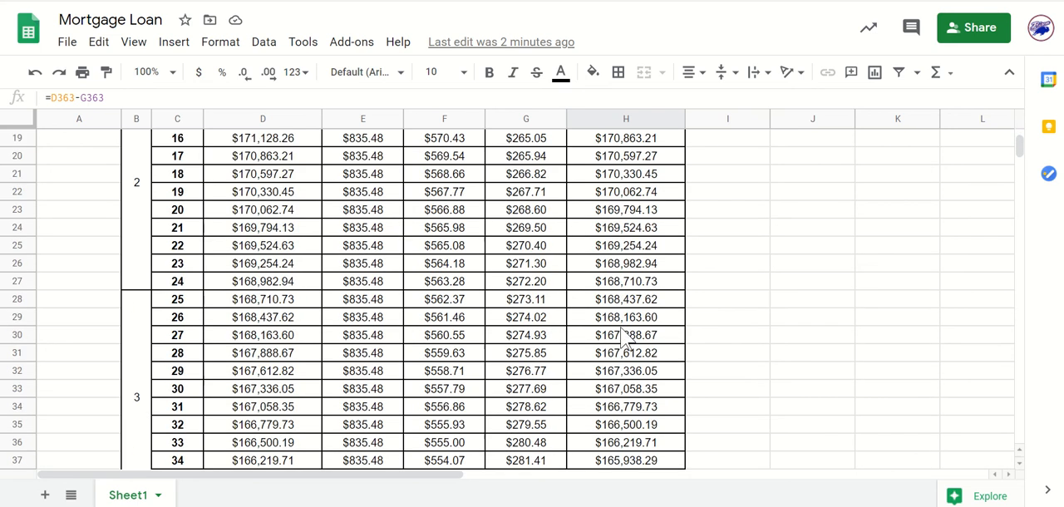
scroll(626, 334, down, 1)
scroll(625, 335, up, 1)
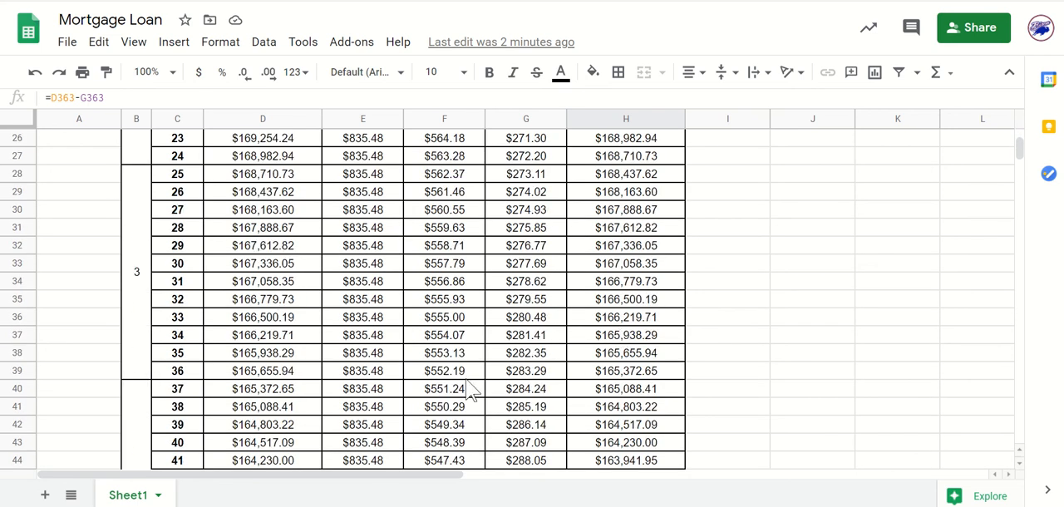
click(369, 375)
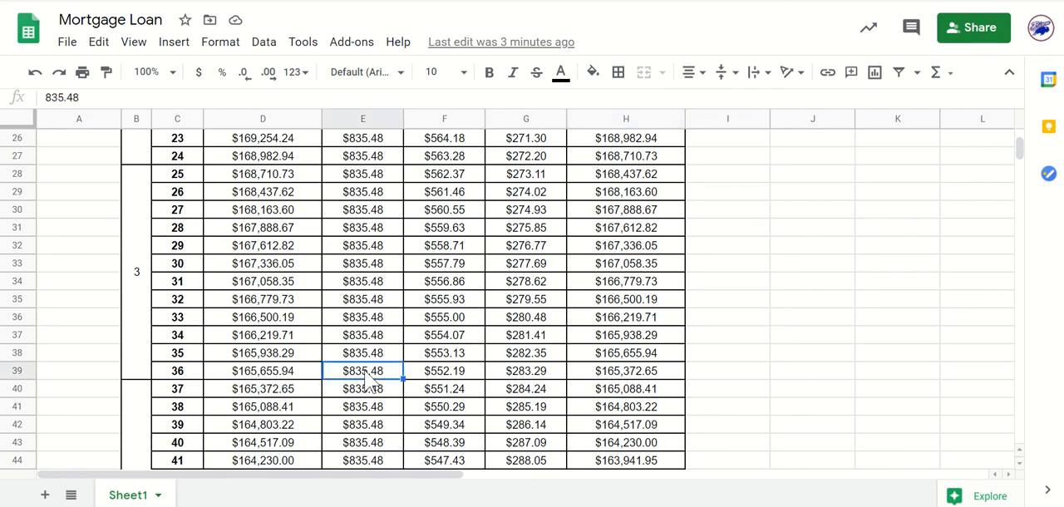
scroll(374, 377, down, 1)
scroll(382, 378, up, 2)
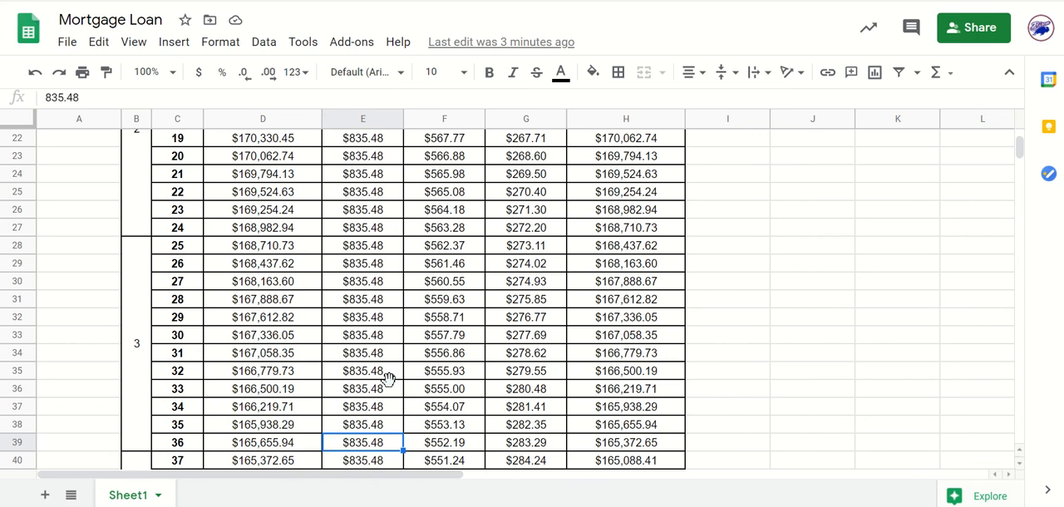
scroll(388, 379, down, 1)
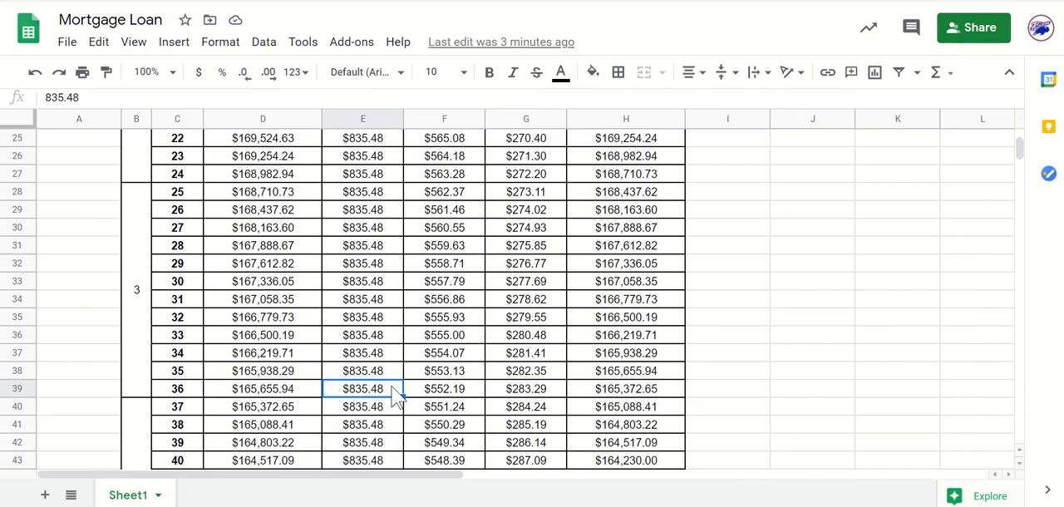
click(416, 406)
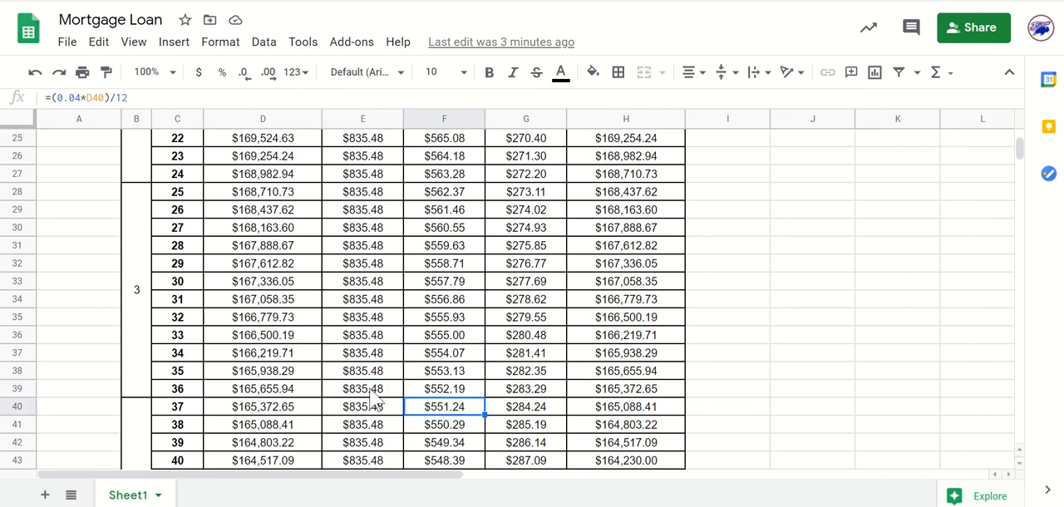
Set month 36's Monthly Payment in E39 to 1670.96.
click(370, 394)
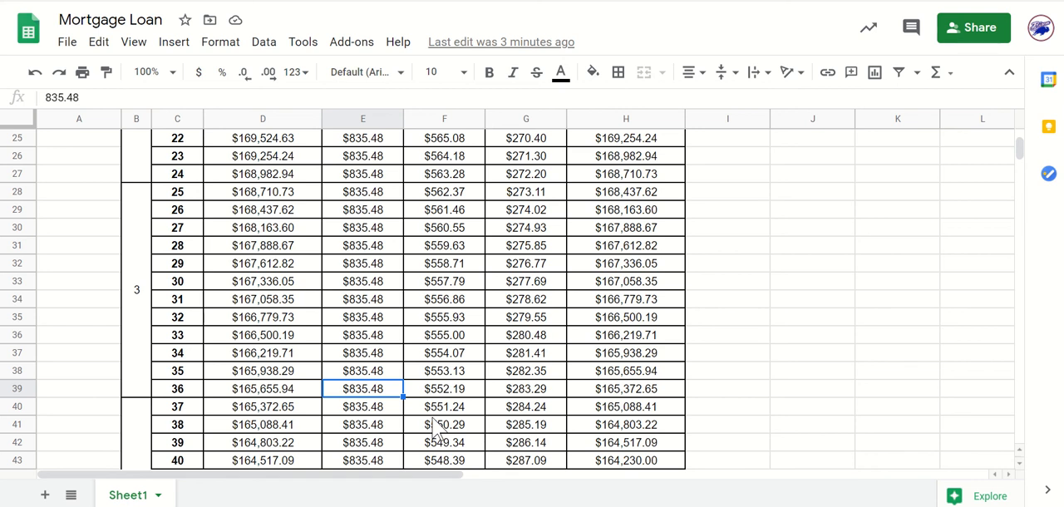
text(1670)
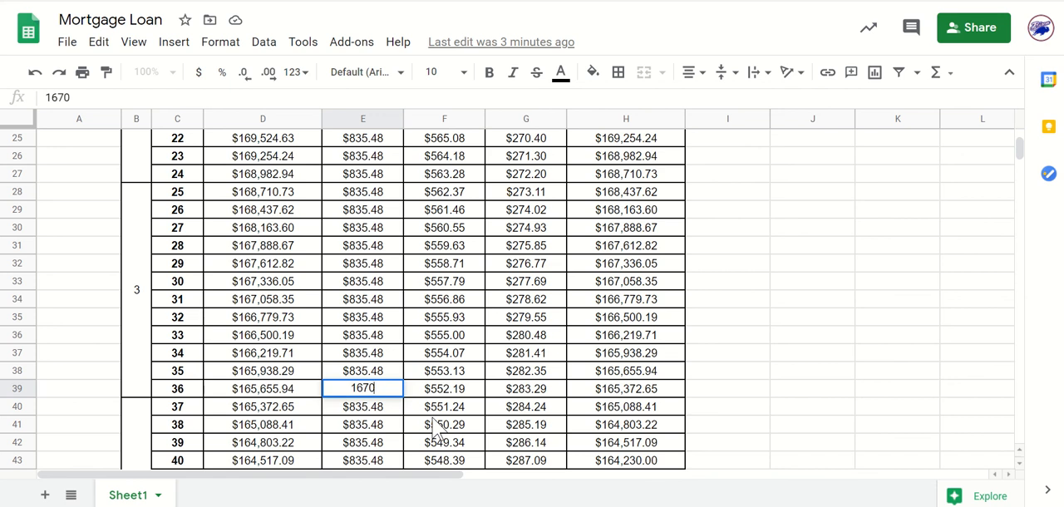
text(.96)
scroll(439, 429, down, 3)
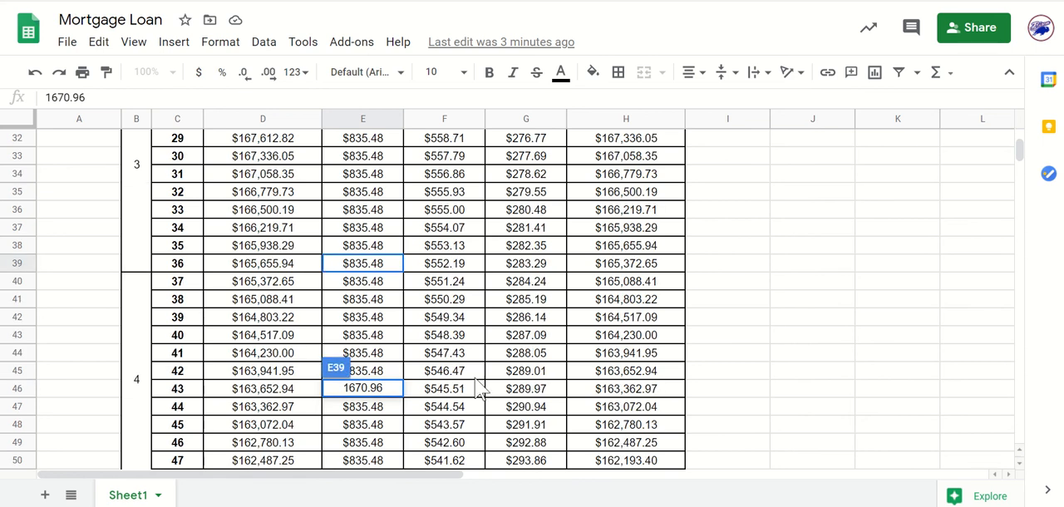
scroll(382, 266, up, 1)
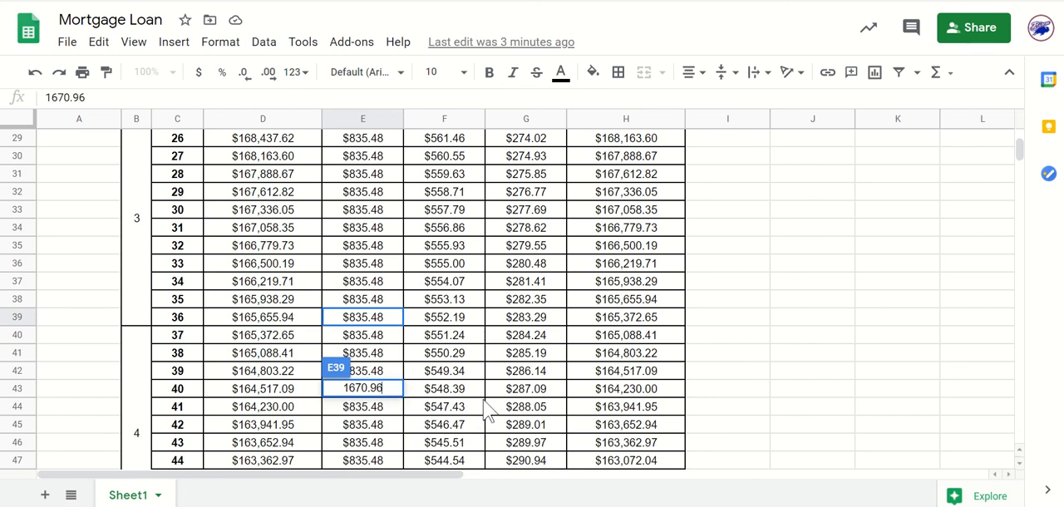
key(Return)
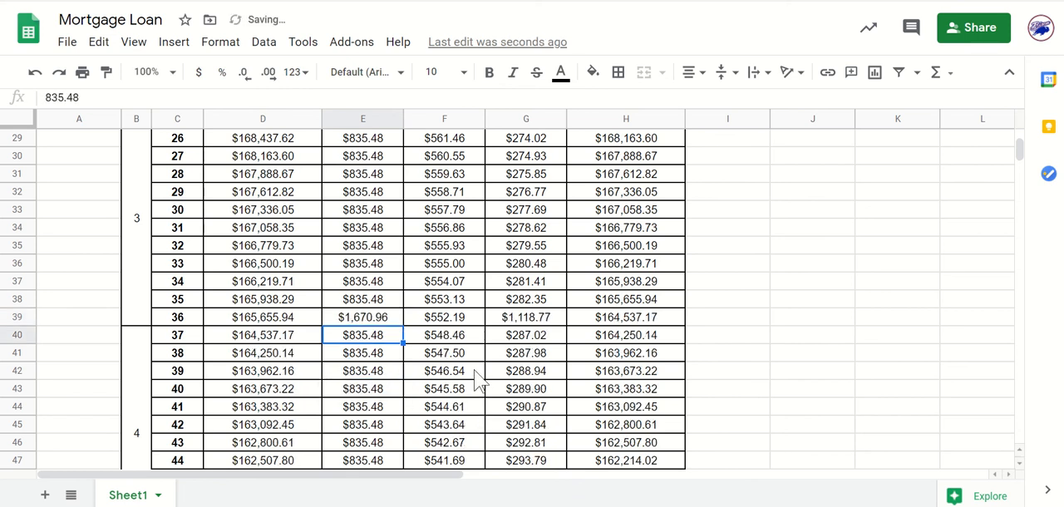
click(388, 321)
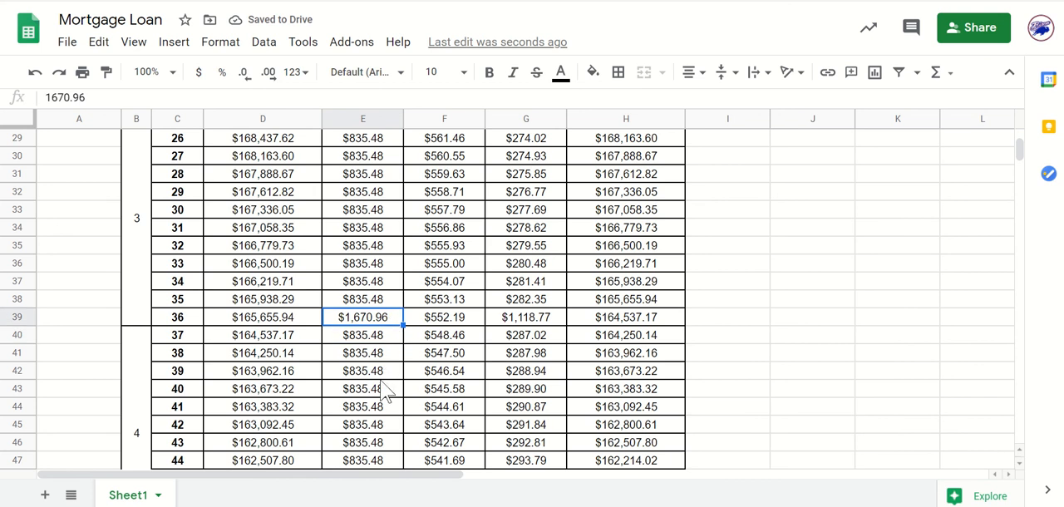
scroll(387, 393, down, 1)
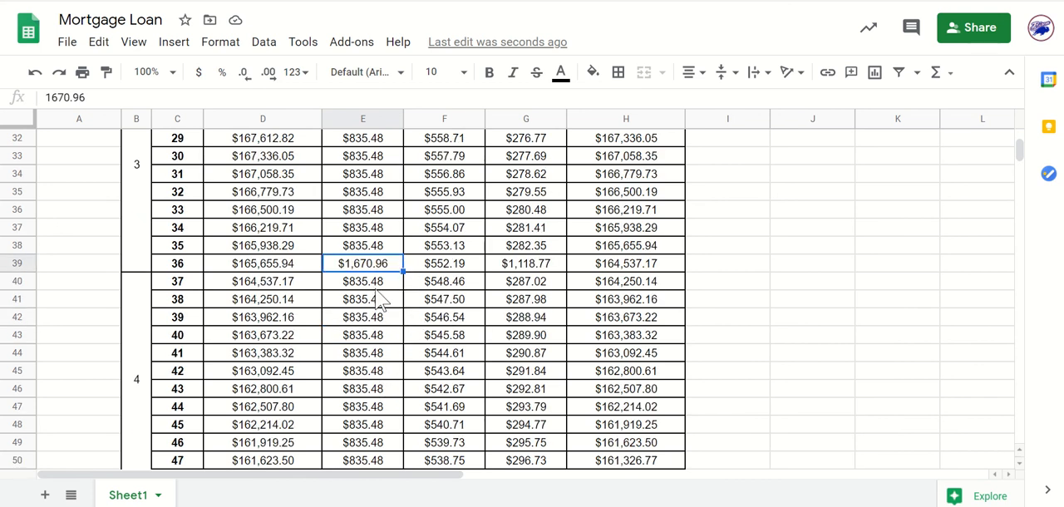
Check month 36's Monthly Payment in E39 and examine the End Balances of months 358 to 360 in H361:H363.
click(482, 333)
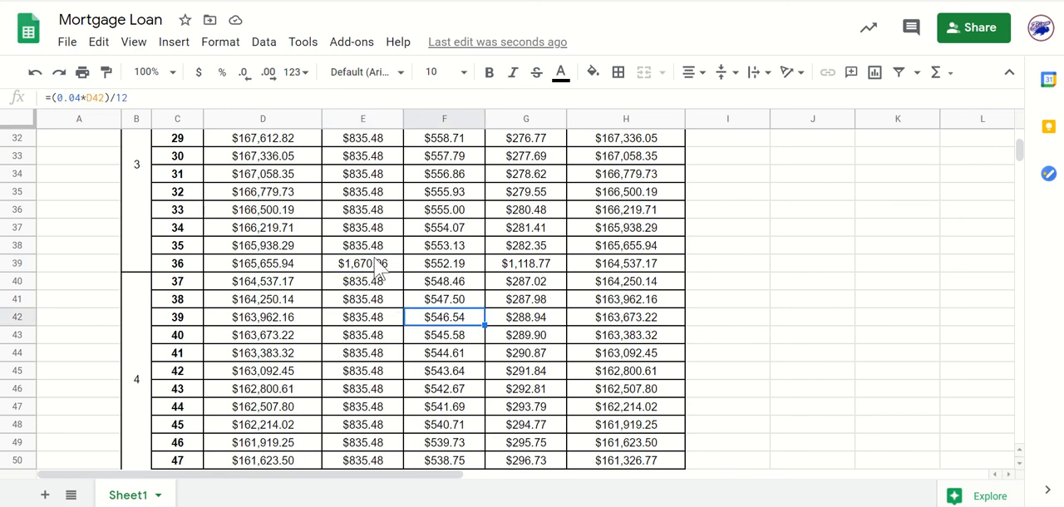
click(378, 268)
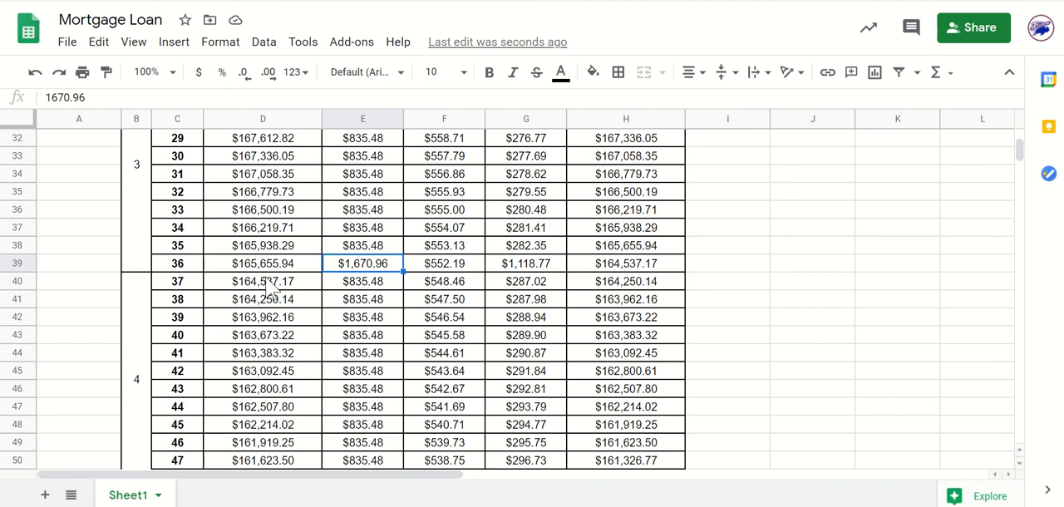
scroll(584, 319, down, 20)
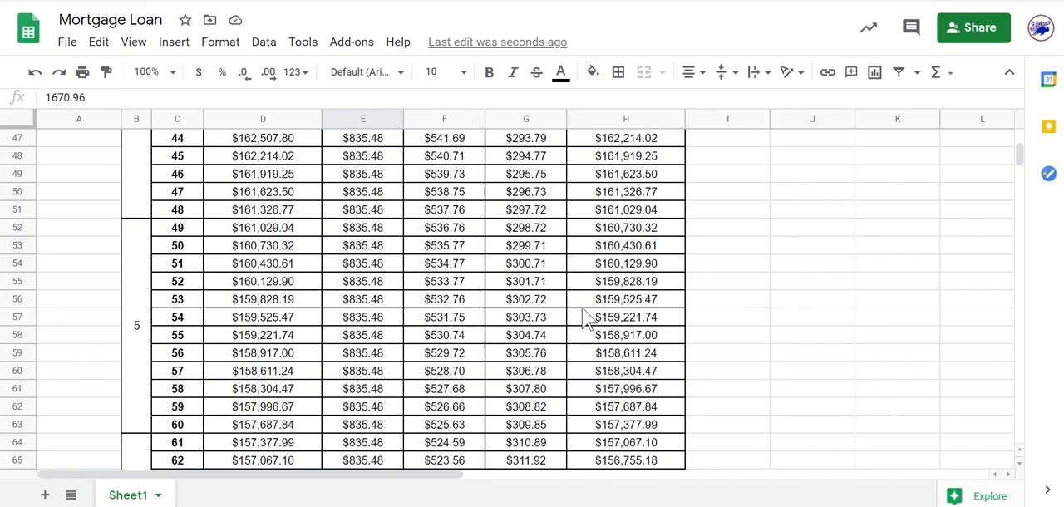
scroll(584, 318, down, 20)
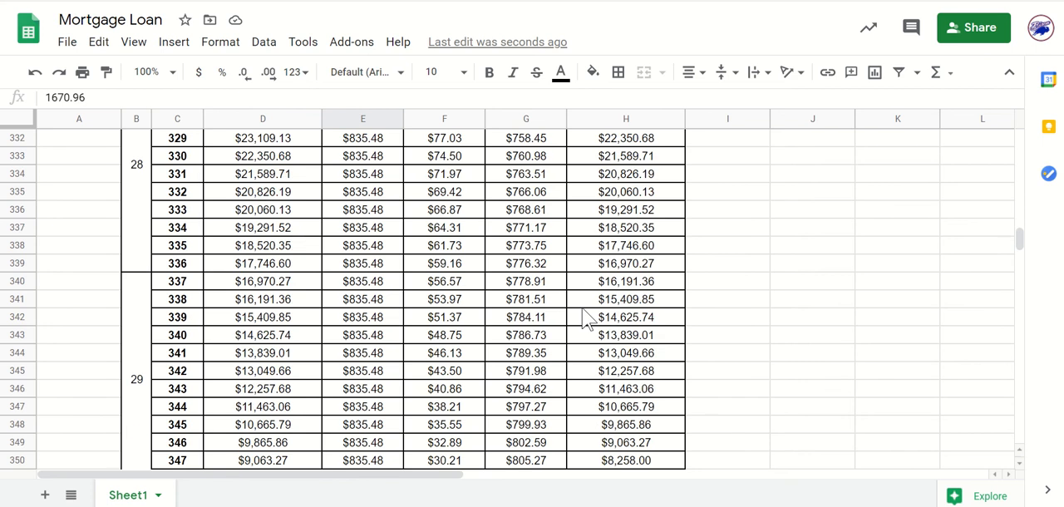
scroll(586, 319, up, 20)
scroll(587, 320, up, 3)
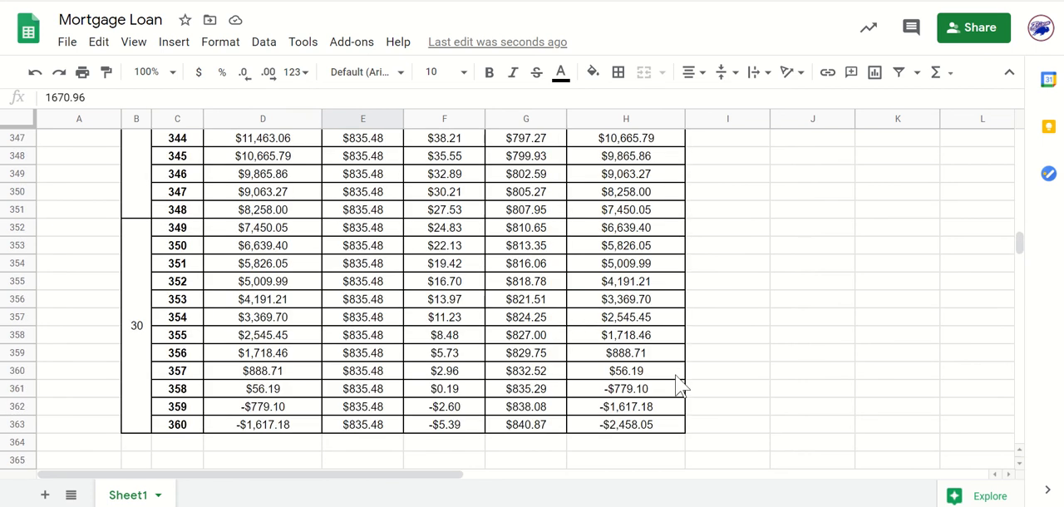
click(629, 390)
click(627, 410)
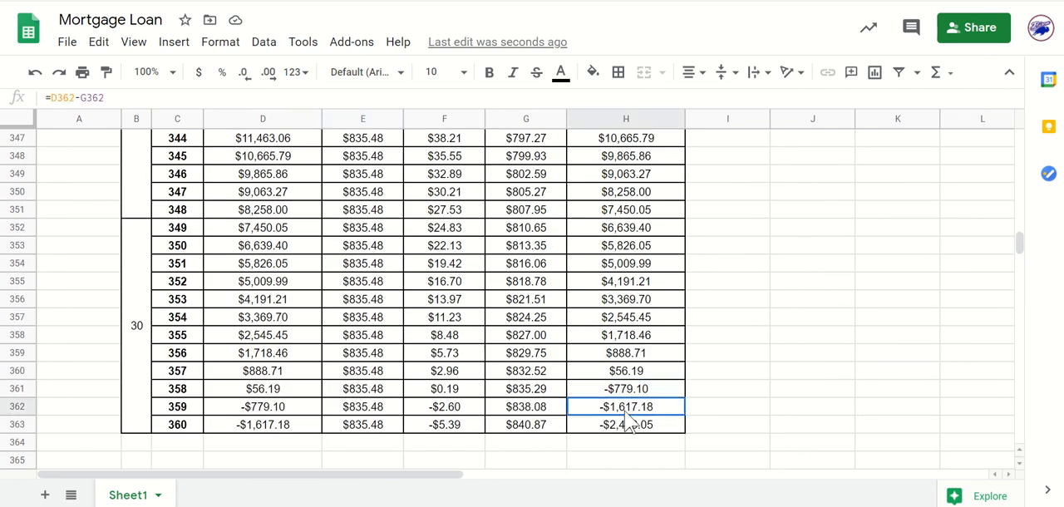
click(628, 424)
click(625, 410)
click(622, 394)
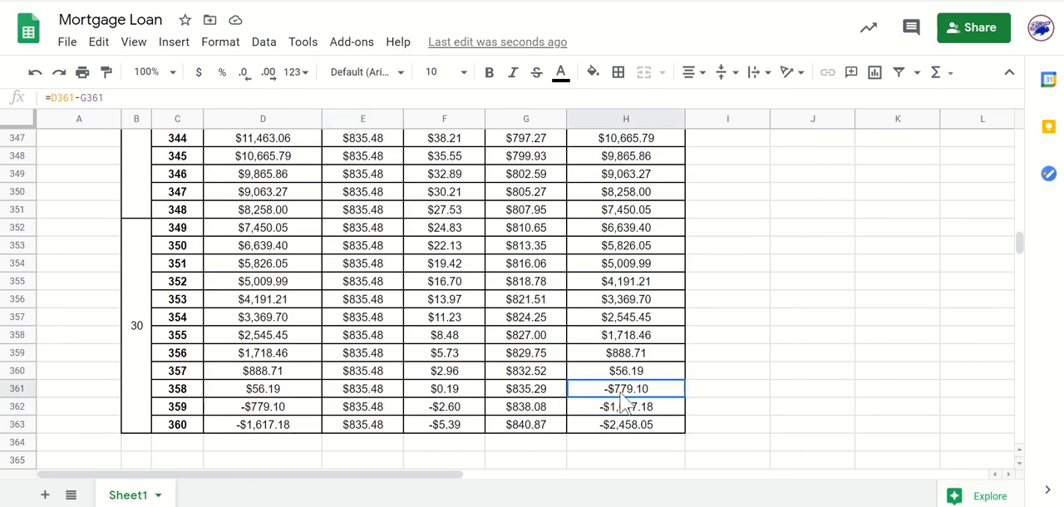
click(795, 415)
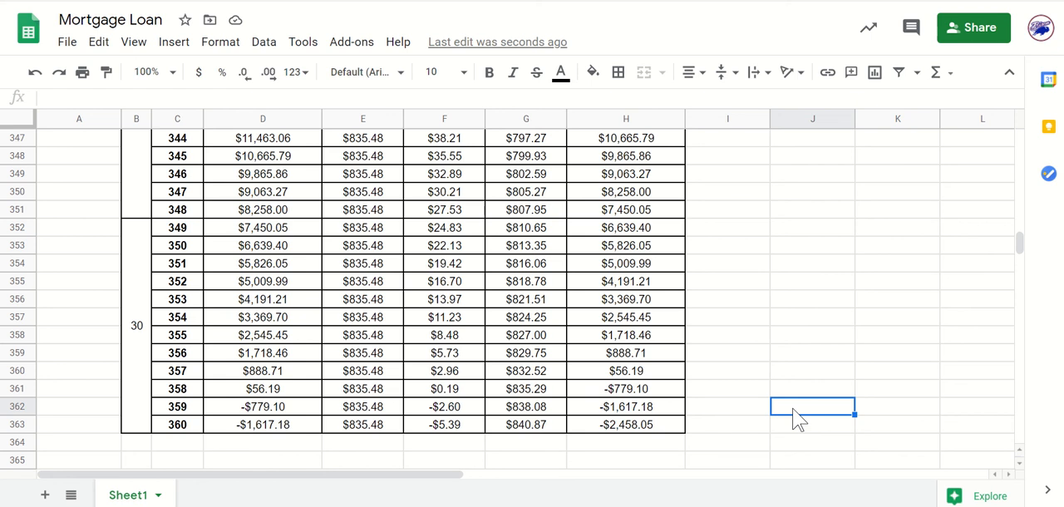
Examine month 357's End Balance in H360 and its Towards Interest amount in F360 against the months below.
click(632, 374)
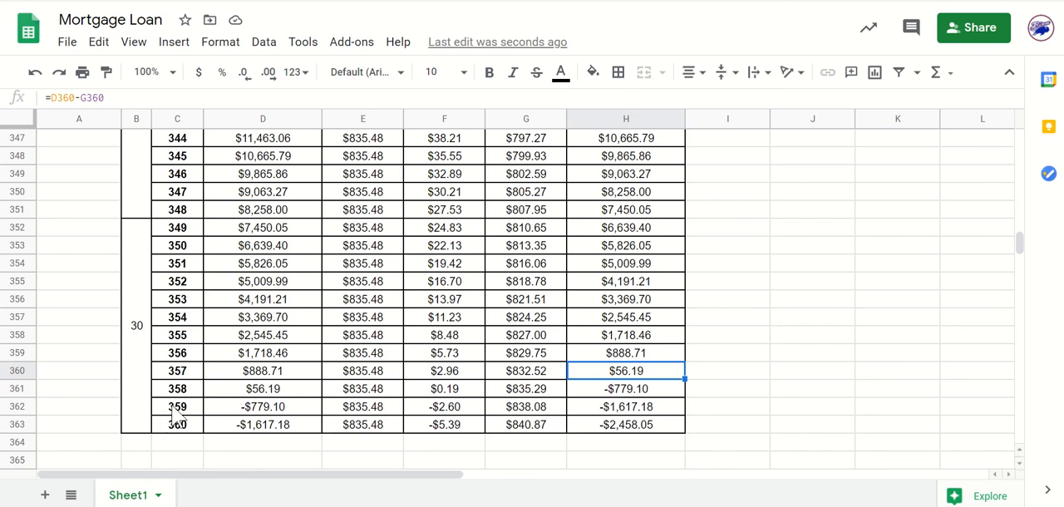
click(747, 384)
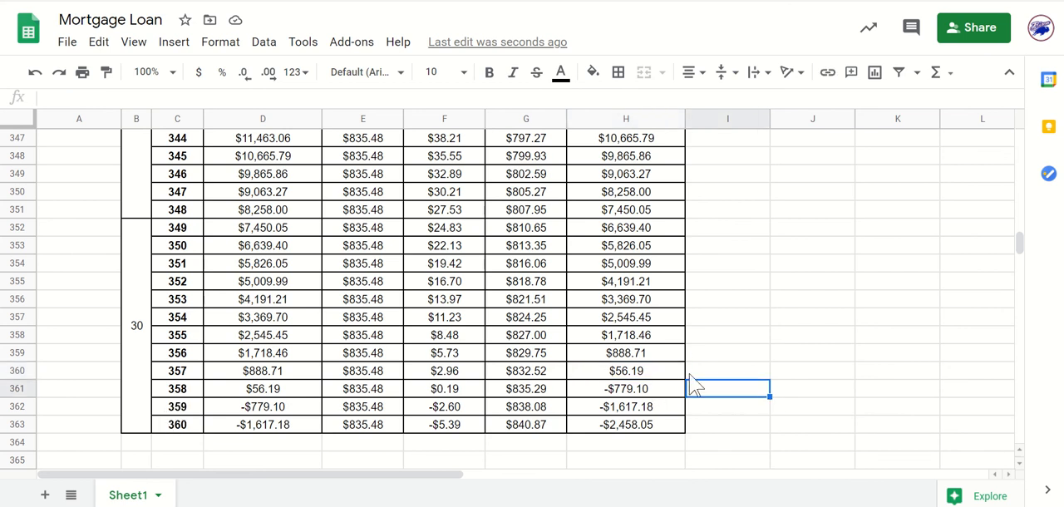
click(763, 372)
click(655, 374)
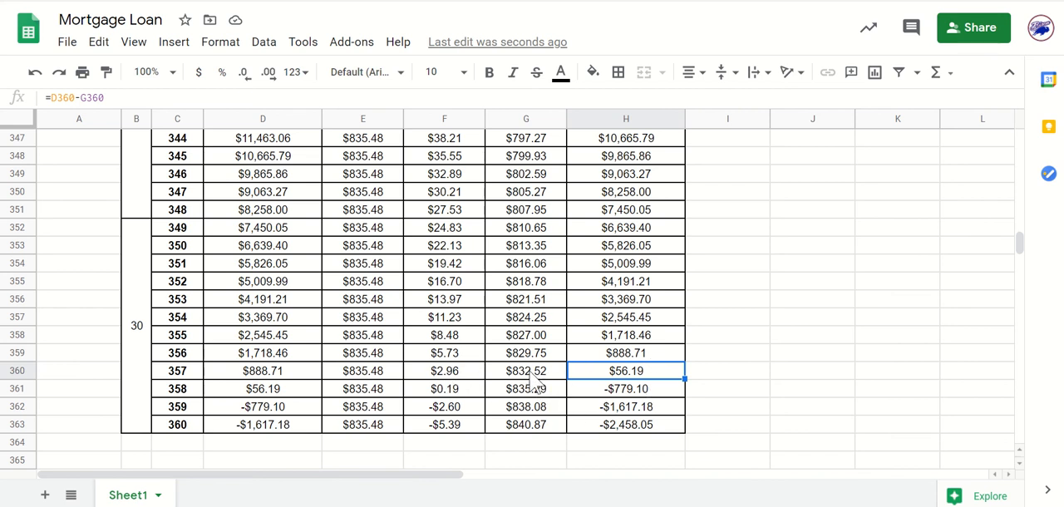
click(457, 376)
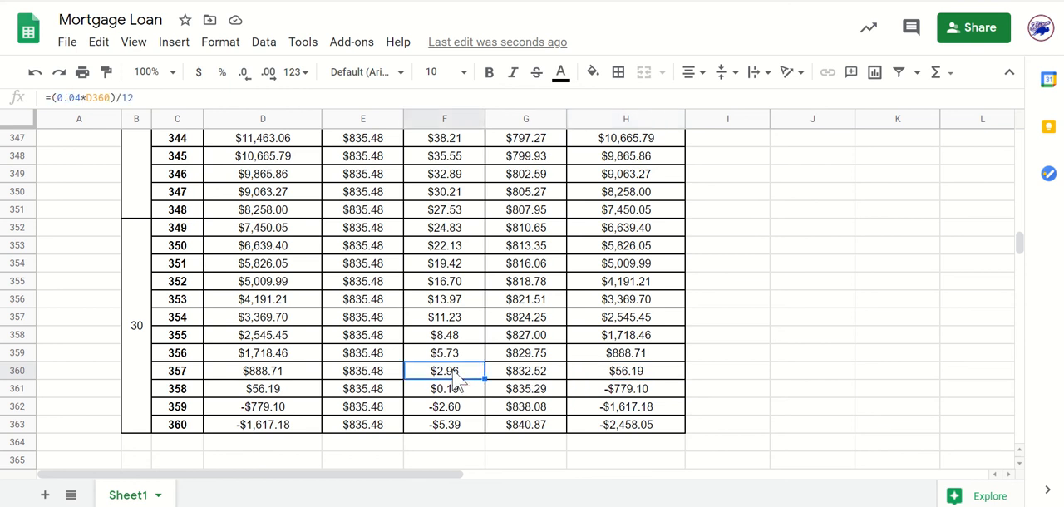
click(823, 357)
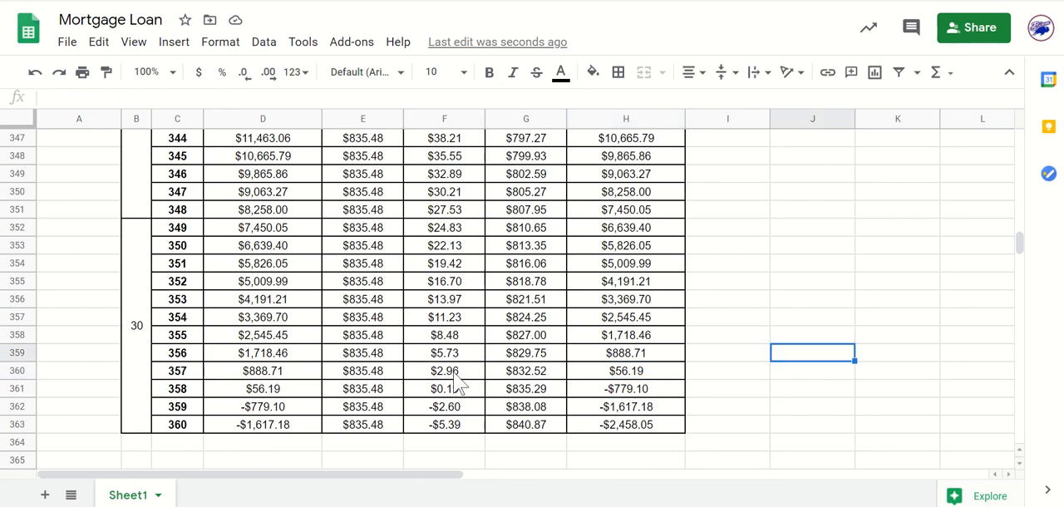
click(458, 376)
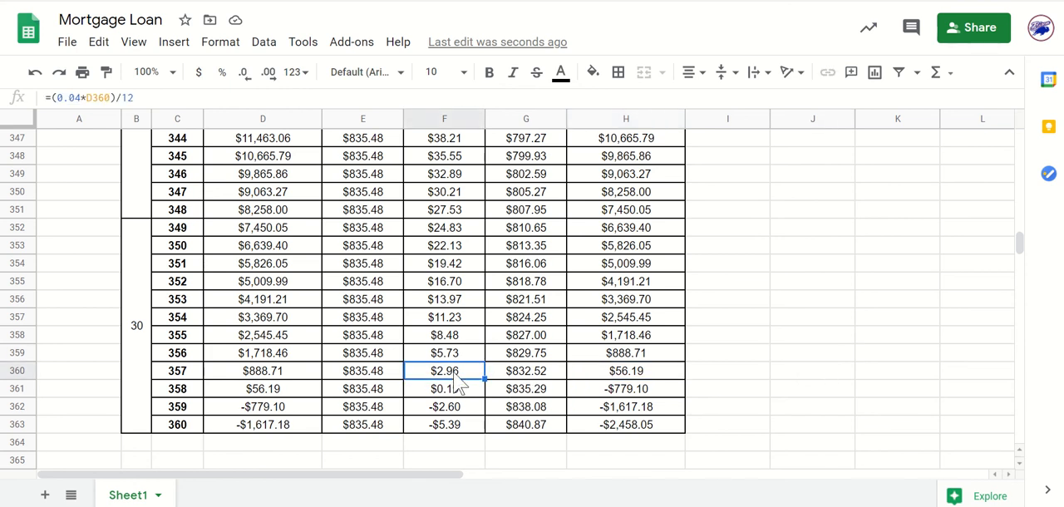
click(806, 356)
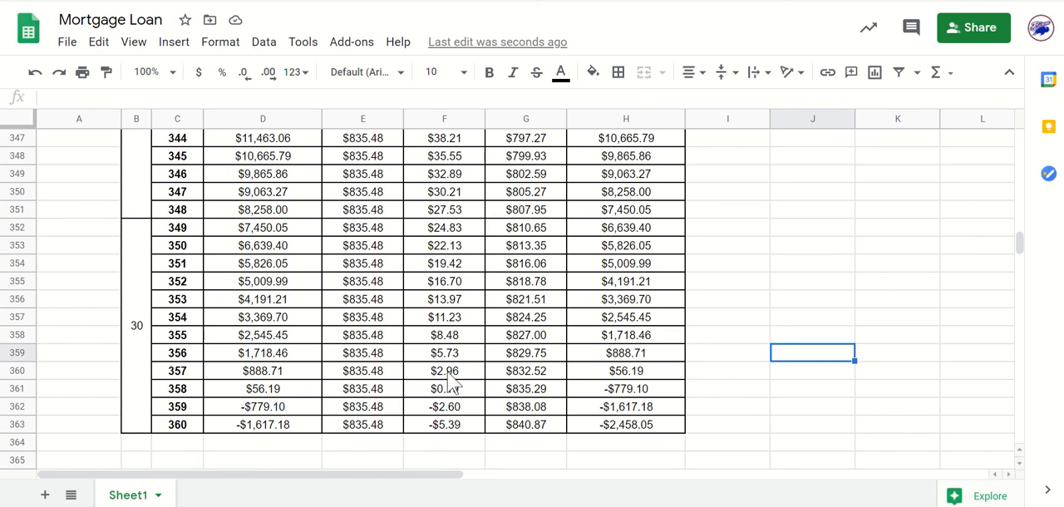
click(456, 376)
click(837, 376)
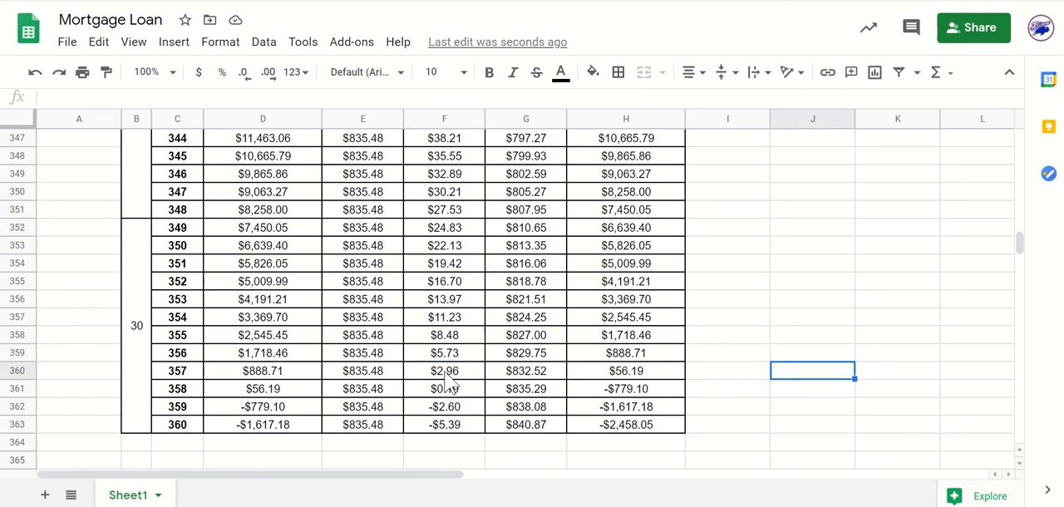
click(447, 375)
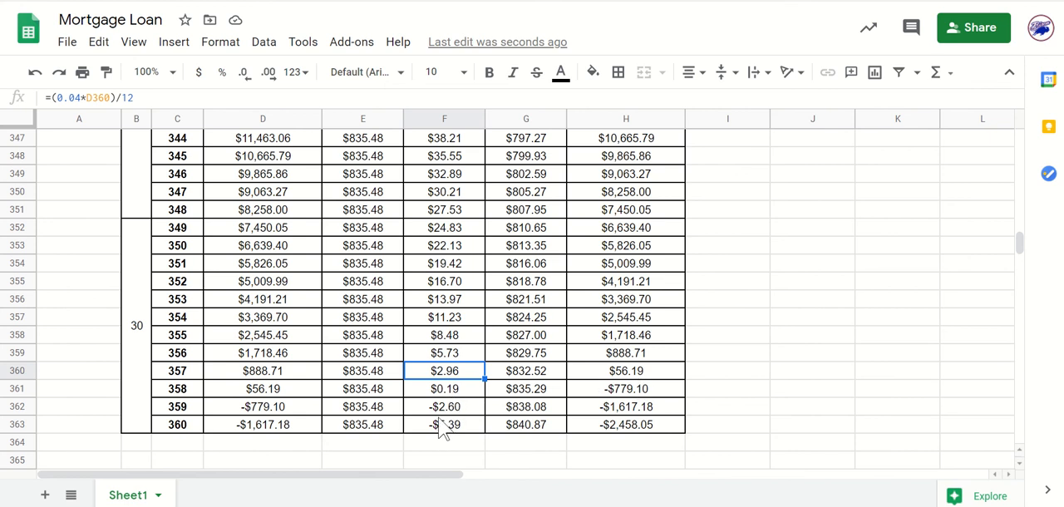
click(809, 389)
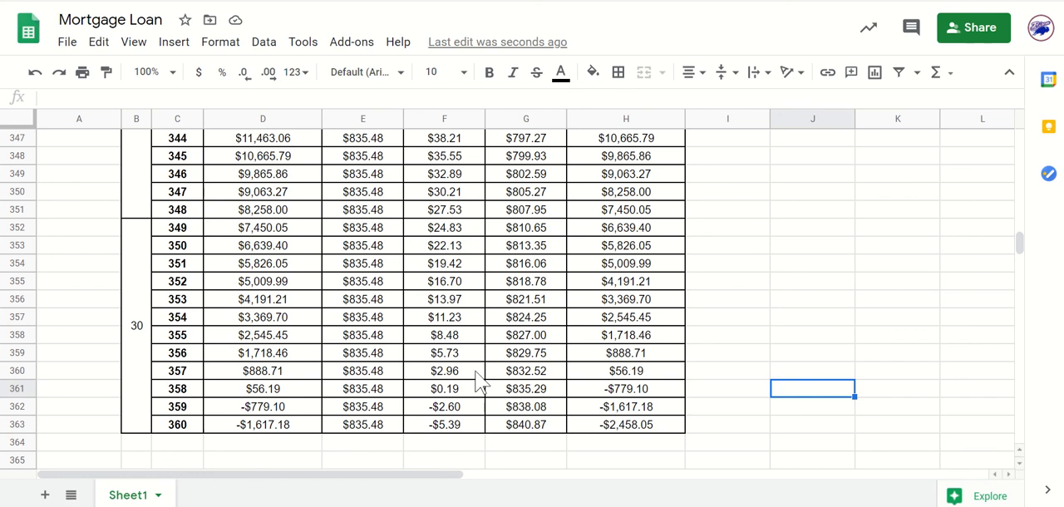
Sum the Towards Interest amounts from month 357 back to month 1 by selecting F360 through F4, and review the selected range.
drag(445, 371, 452, 208)
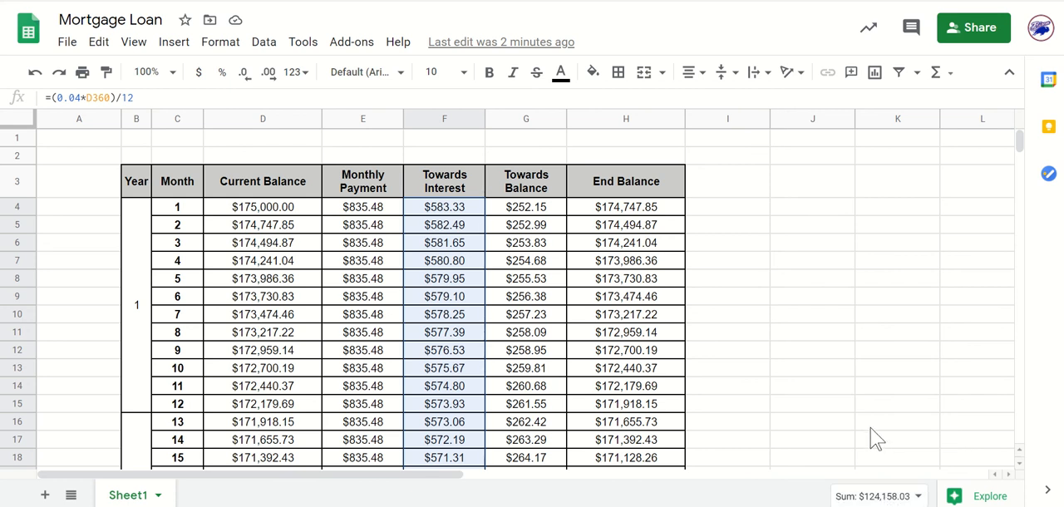
scroll(876, 425, down, 1)
scroll(420, 332, up, 1)
scroll(411, 337, down, 12)
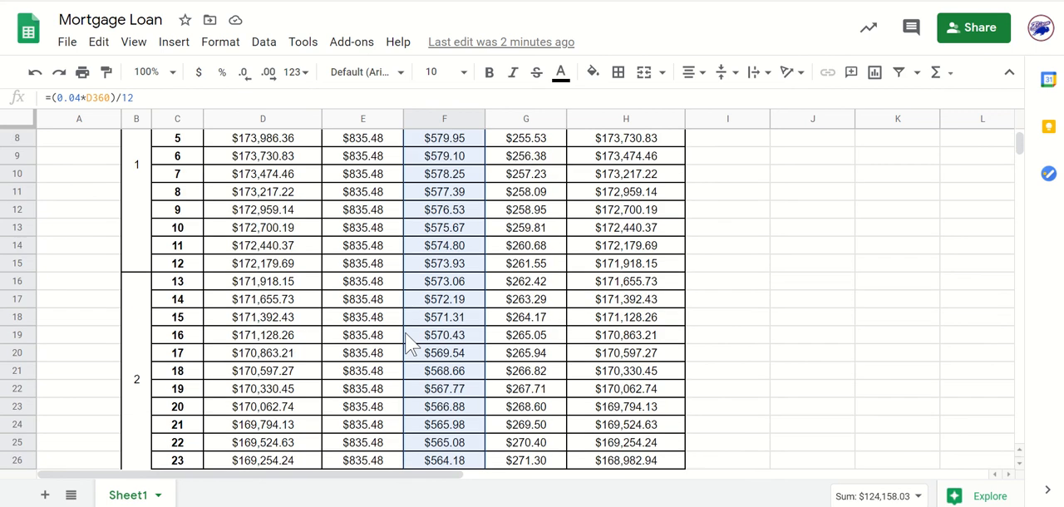
scroll(384, 389, down, 12)
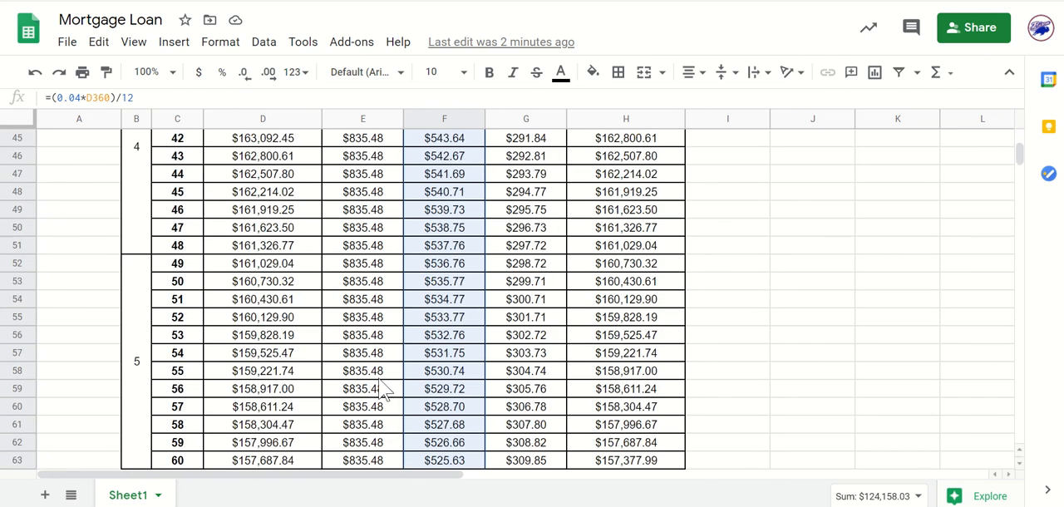
scroll(384, 389, down, 16)
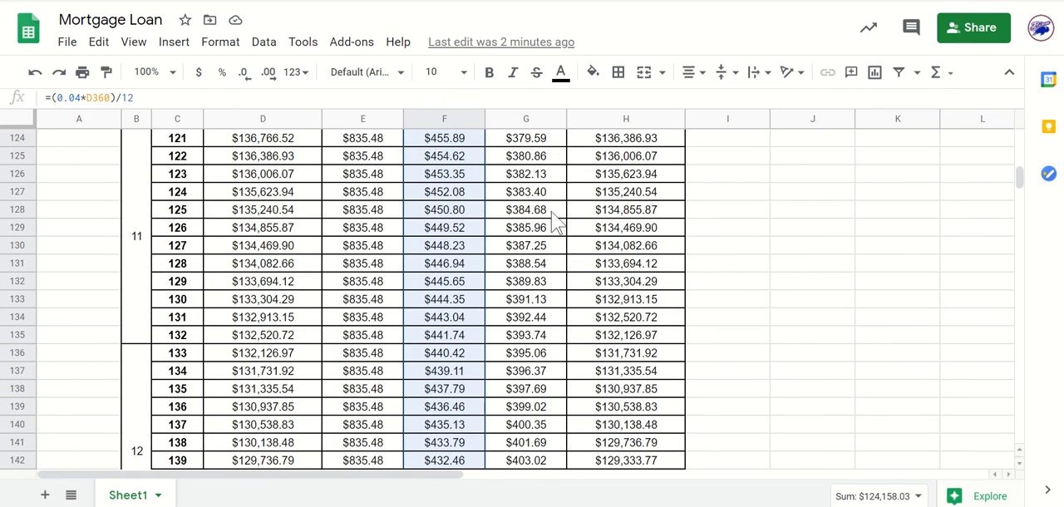
Undo the change to month 36's Monthly Payment in E39.
key(ctrl+z)
scroll(646, 299, up, 3)
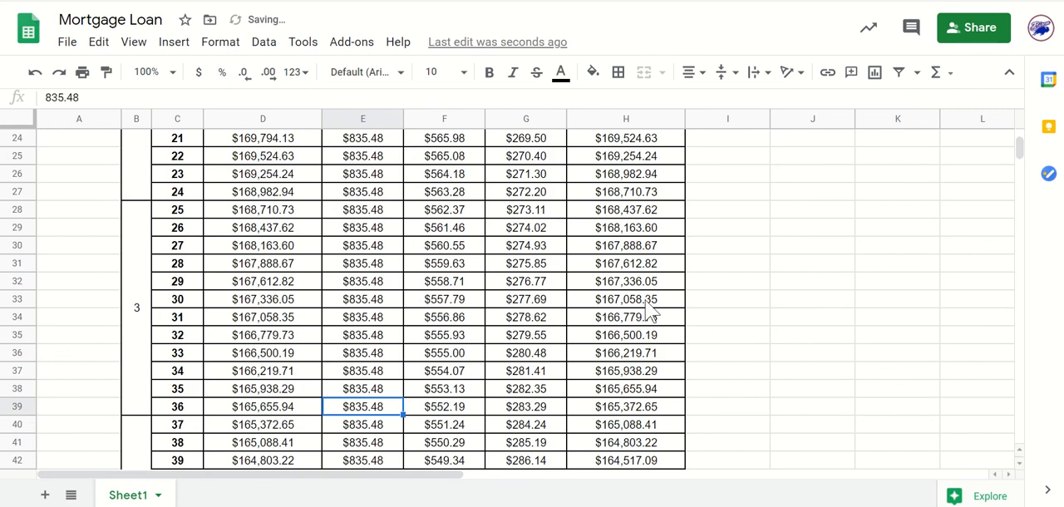
click(853, 268)
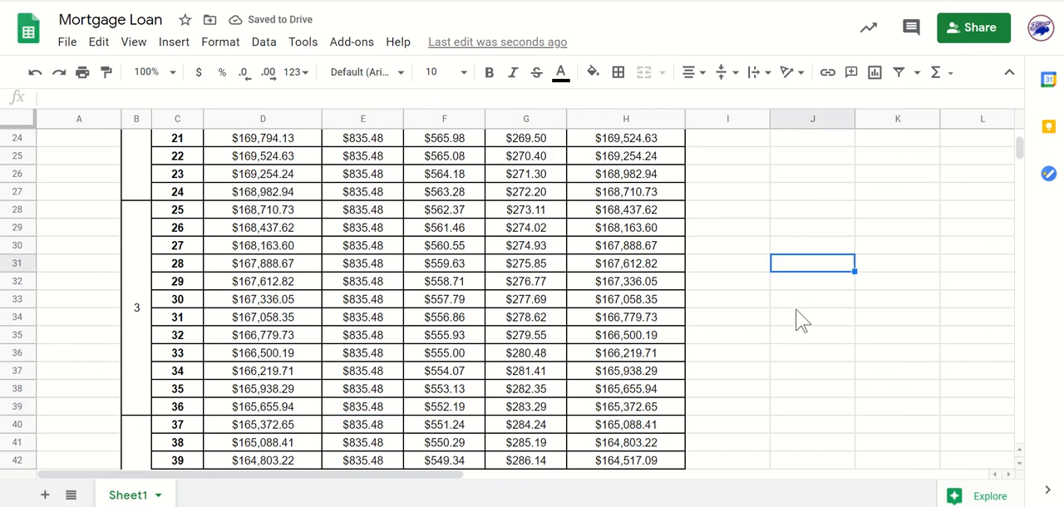
Switch to the Mortgage Loan document in Google Docs and read Questions #3 to #6 about extra payments and total interest.
click(628, 1)
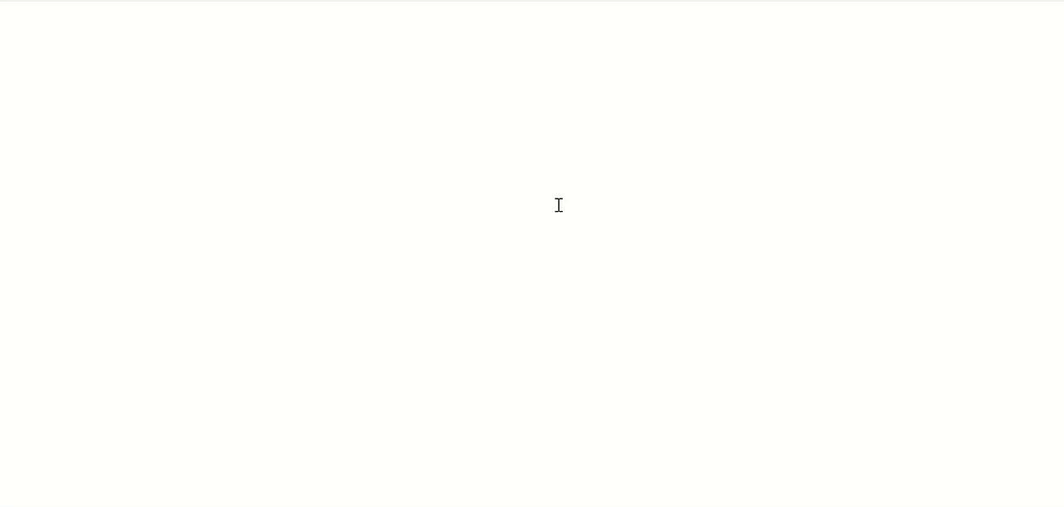
scroll(469, 307, down, 1)
scroll(469, 307, up, 1)
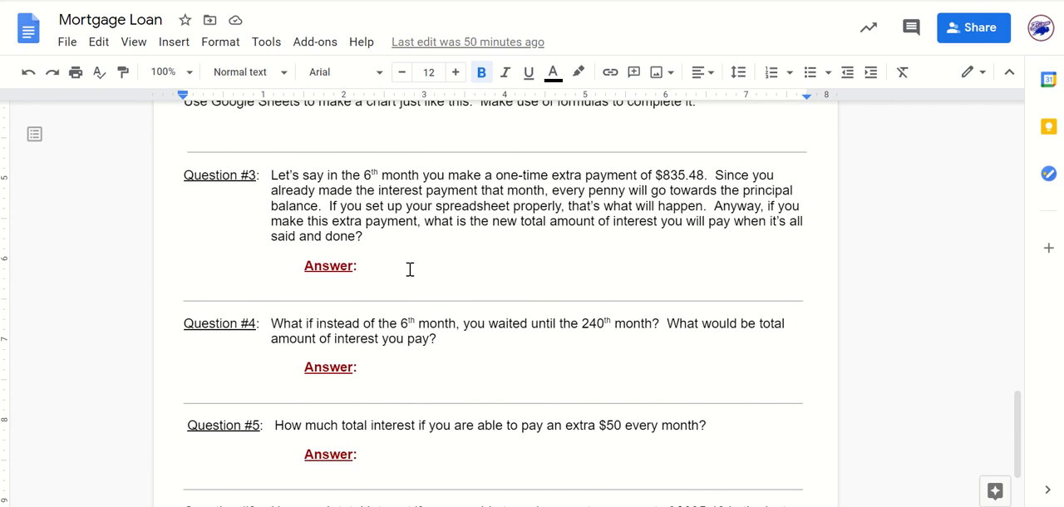
scroll(454, 367, down, 1)
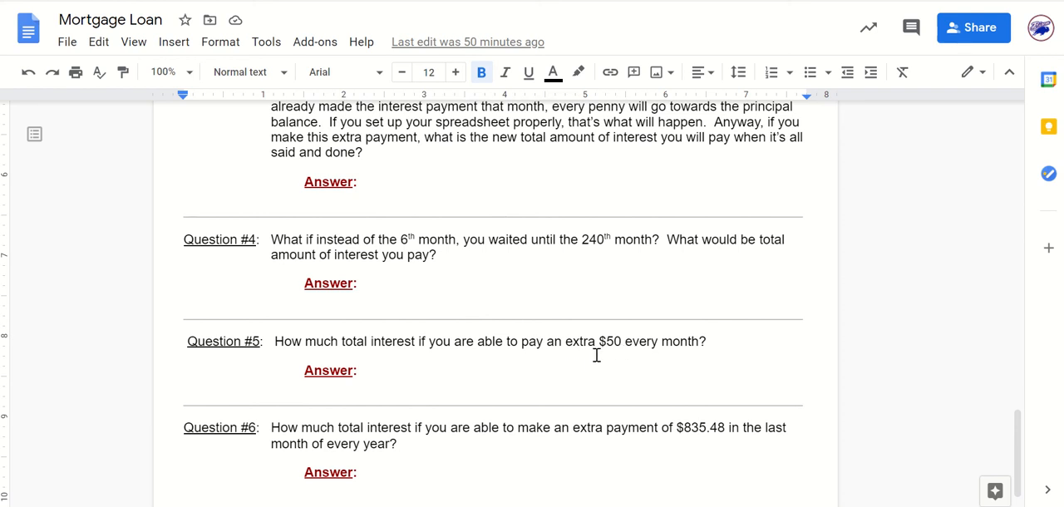
scroll(587, 403, down, 1)
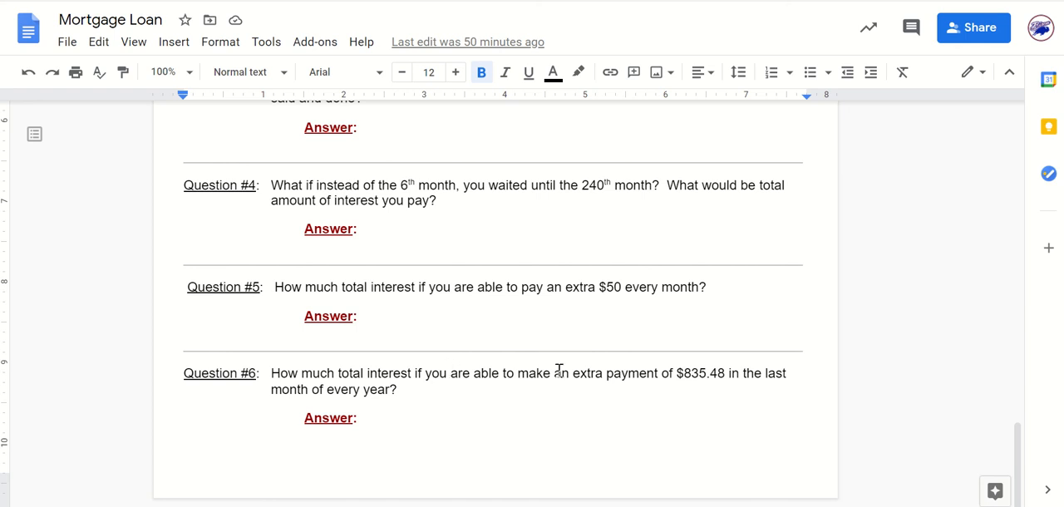
click(449, 416)
drag(555, 414, 583, 440)
scroll(583, 440, up, 5)
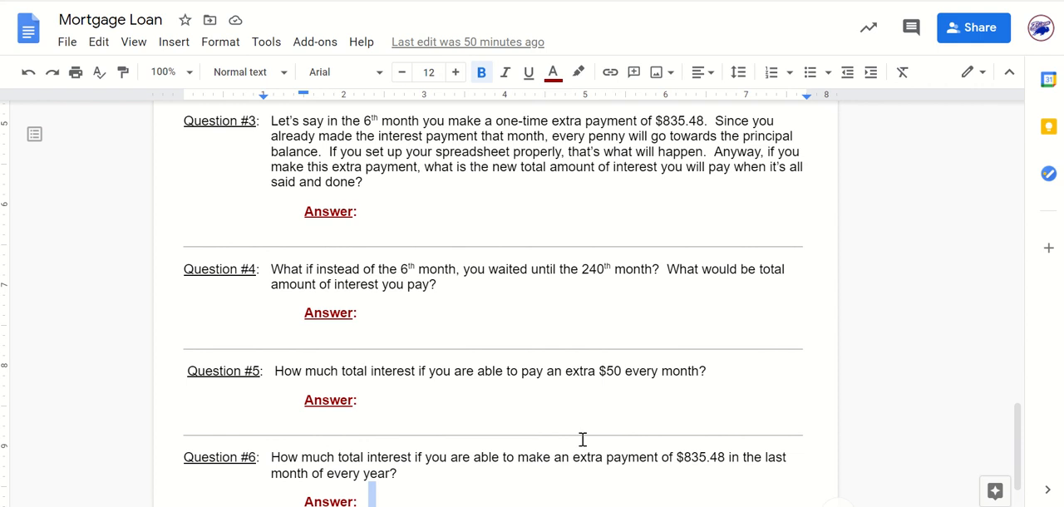